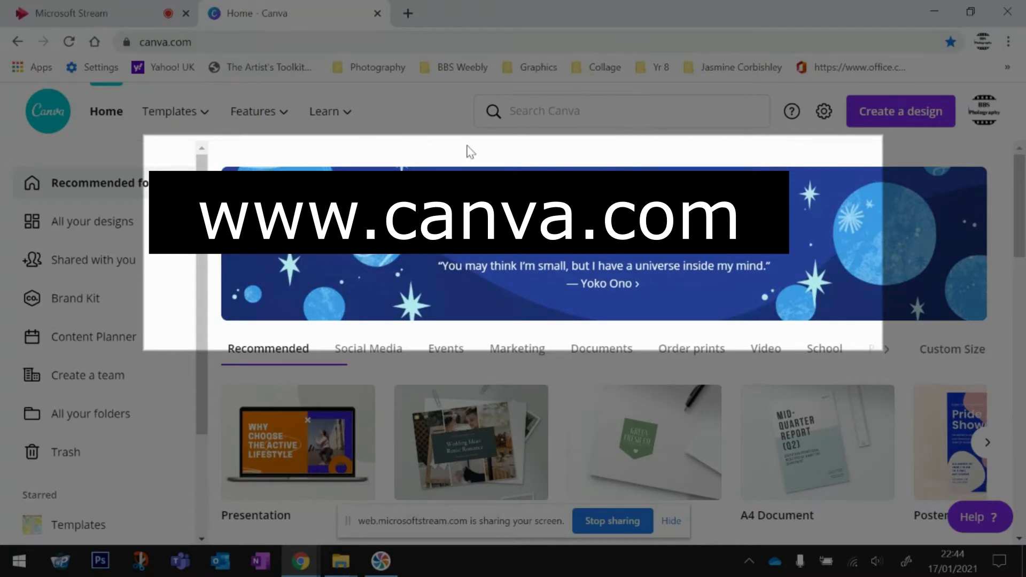
- Search Canva for photo collage templates from the recent searches
{"action": "left_click", "coordinate": [228, 41]}
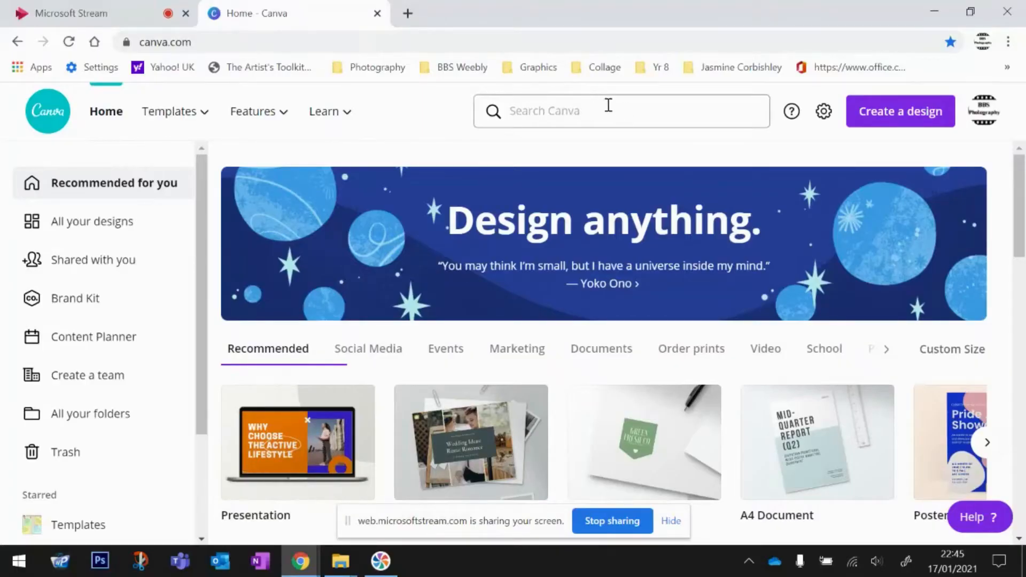
{"action": "left_click", "coordinate": [610, 109]}
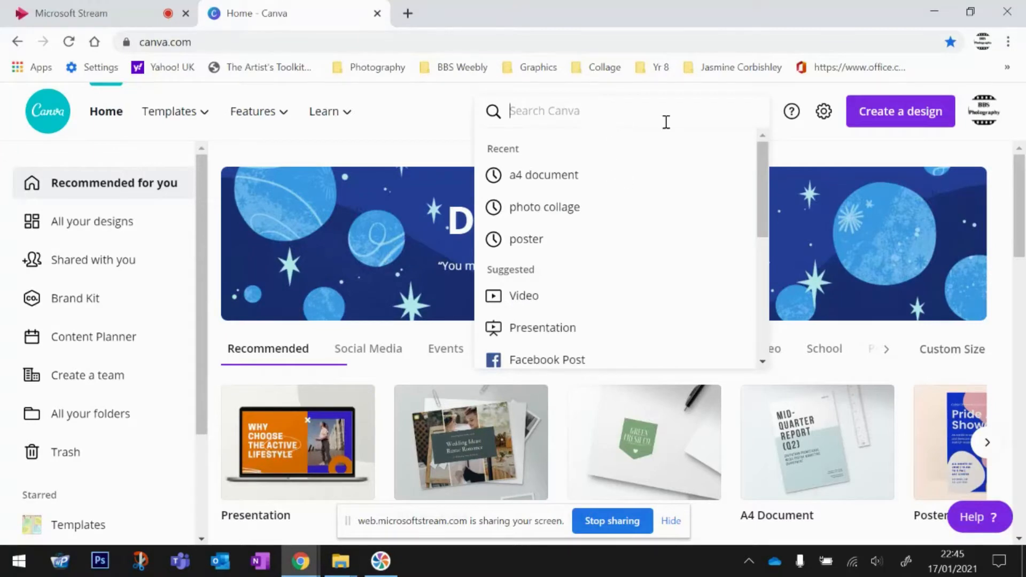
{"action": "left_click", "coordinate": [569, 207]}
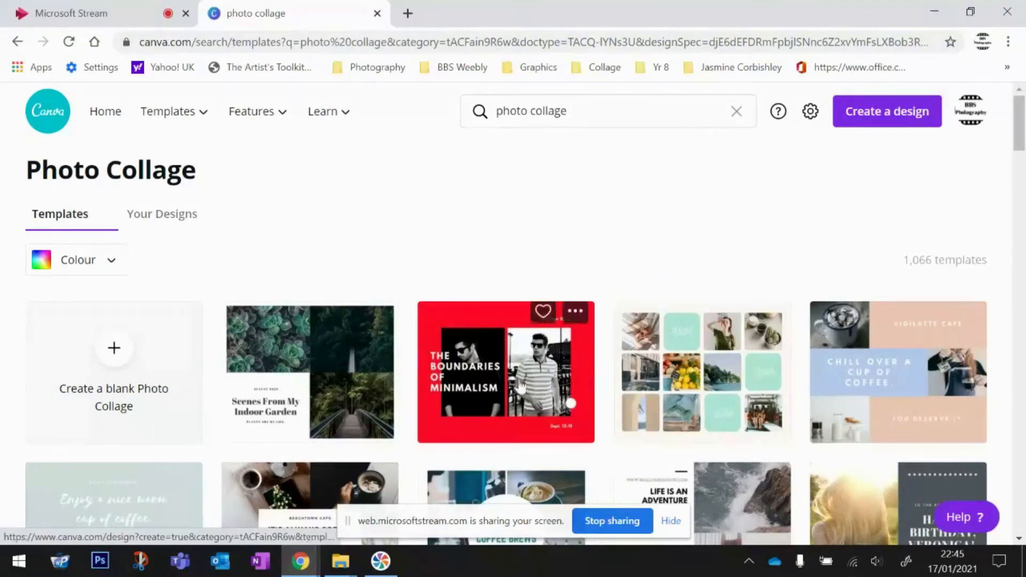
{"action": "scroll", "coordinate": [636, 287], "scroll_direction": "down", "scroll_amount": 1}
{"action": "scroll", "coordinate": [636, 288], "scroll_direction": "down", "scroll_amount": 1}
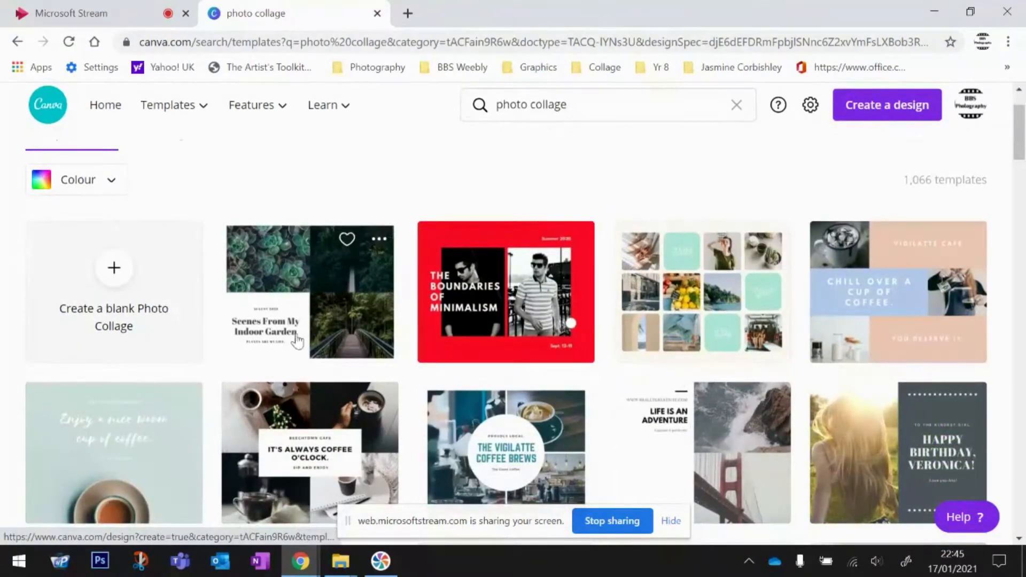
- Create a blank Photo Collage, confirm its 25cm × 20cm size under File, then close it
{"action": "left_click", "coordinate": [114, 270]}
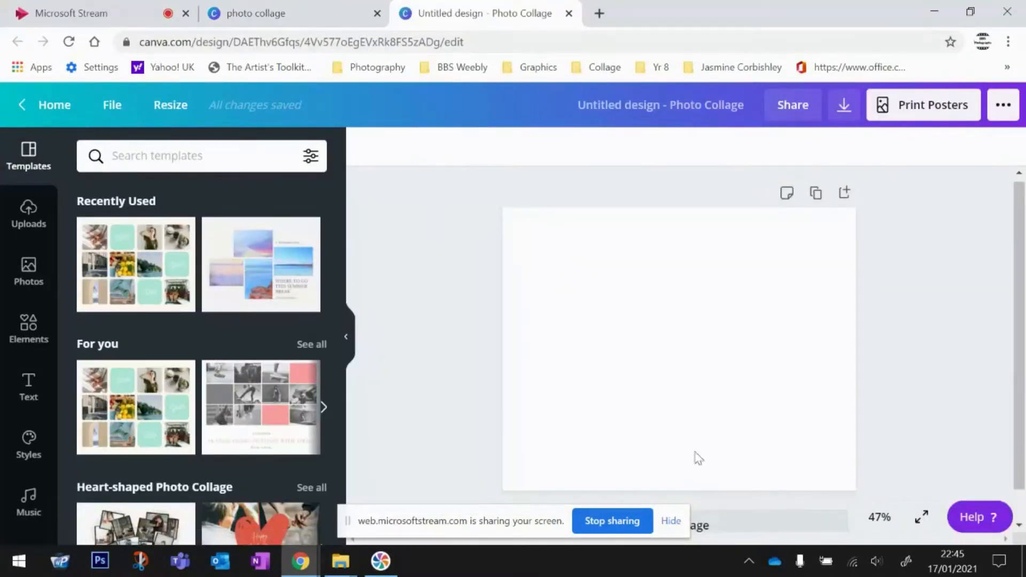
{"action": "left_click", "coordinate": [116, 105]}
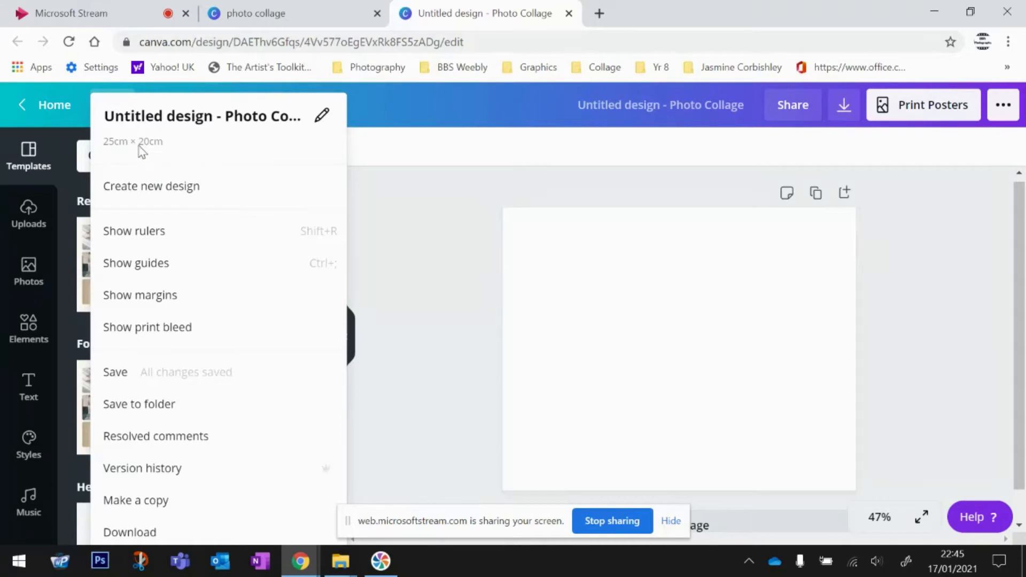
{"action": "left_click", "coordinate": [387, 161]}
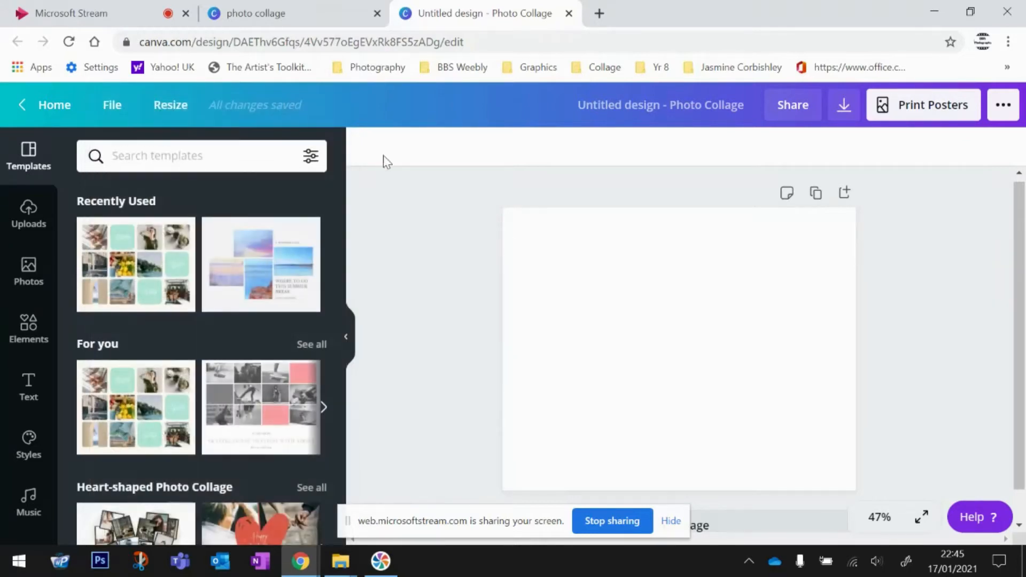
{"action": "left_click", "coordinate": [568, 13]}
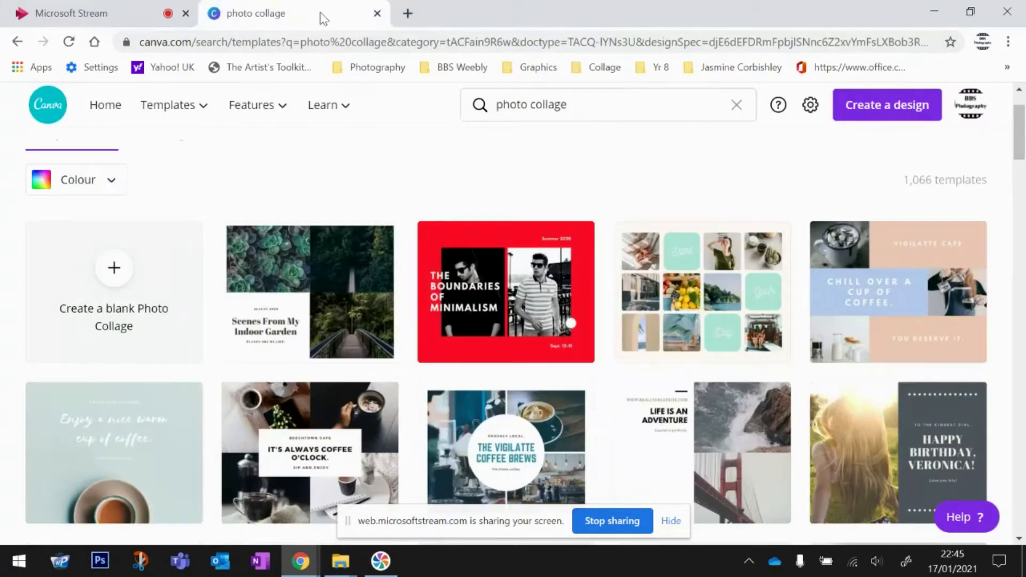
- Create a custom-size design of 30 cm width and 30 cm height, in centimetres
{"action": "left_click", "coordinate": [873, 105]}
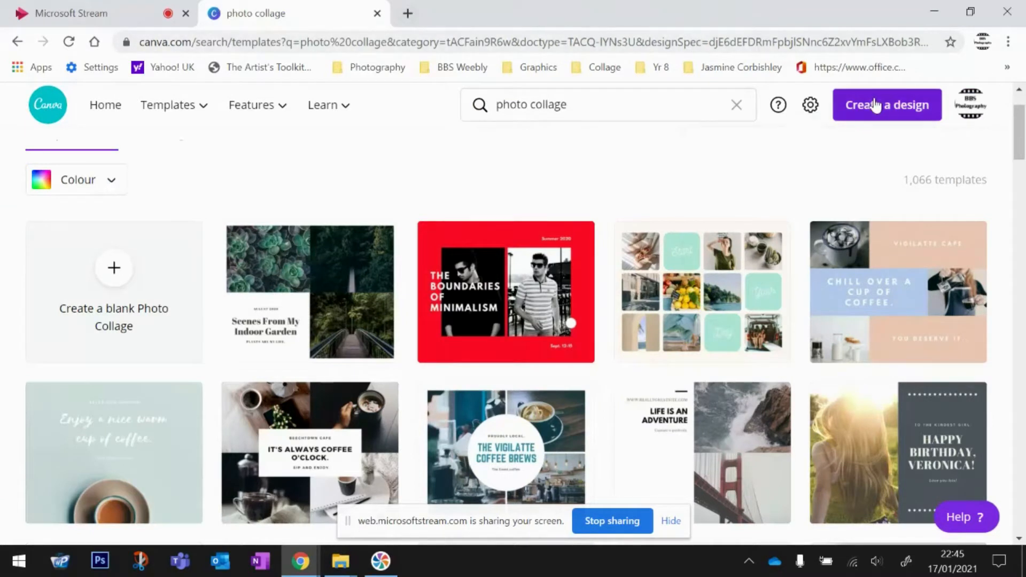
{"action": "left_click", "coordinate": [767, 190]}
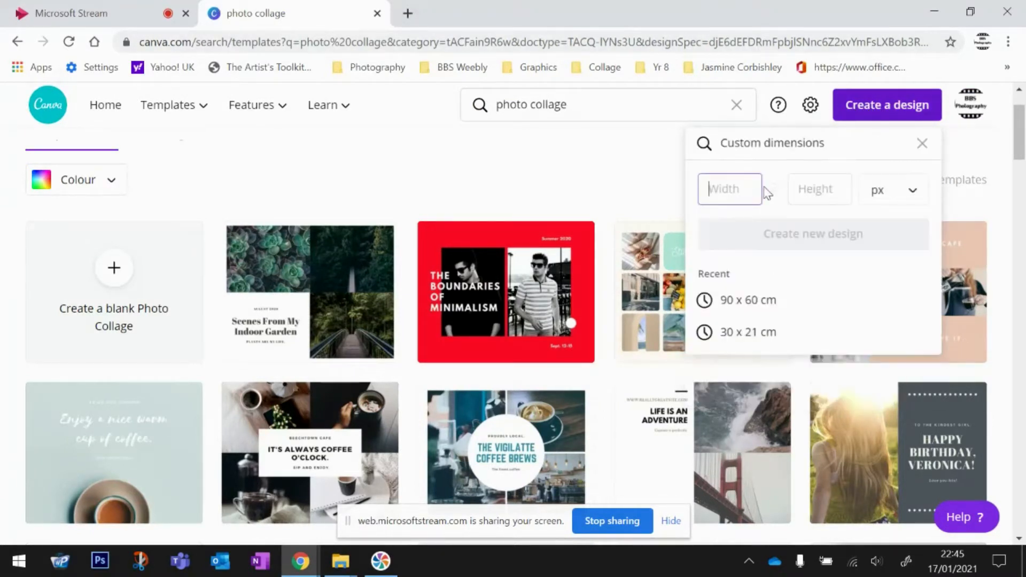
{"action": "left_click", "coordinate": [911, 193]}
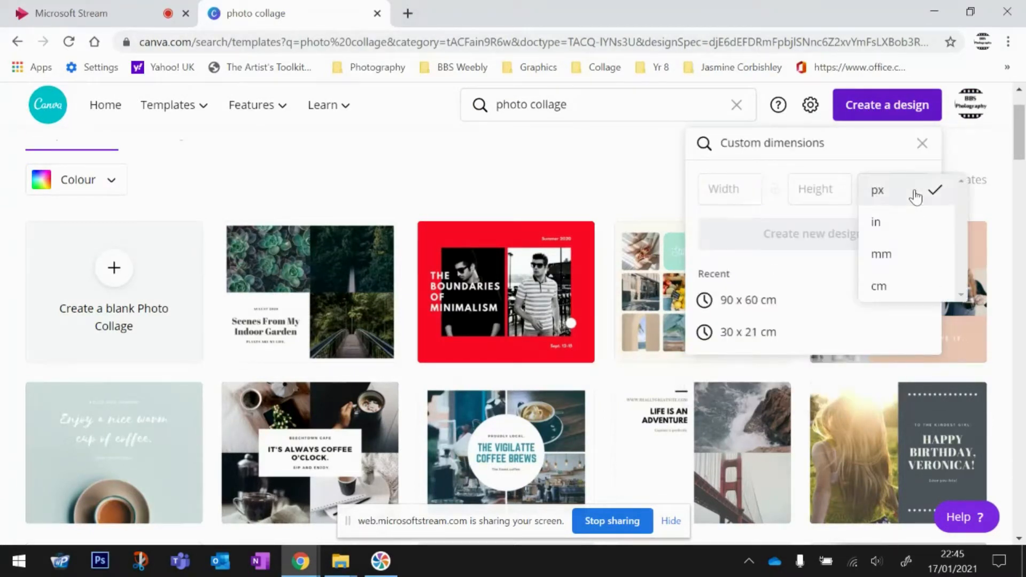
{"action": "left_click", "coordinate": [894, 291]}
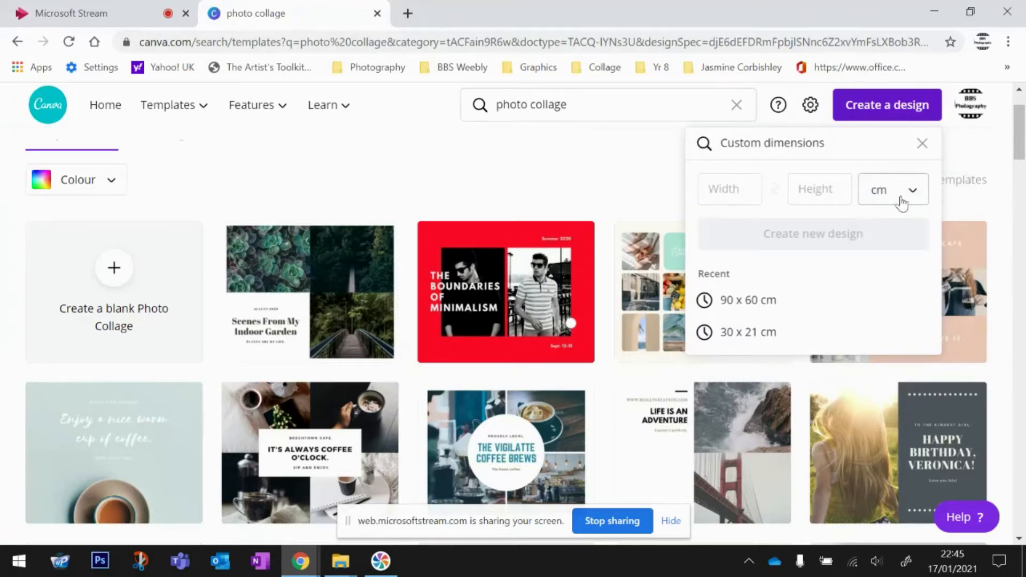
{"action": "left_click", "coordinate": [752, 192]}
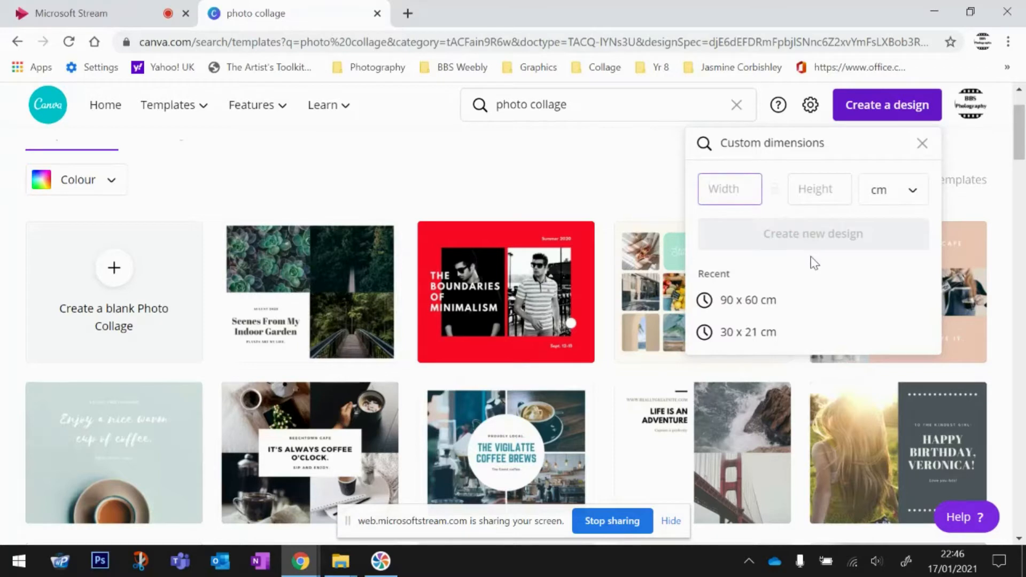
{"action": "type", "text": "30"}
{"action": "left_click", "coordinate": [827, 196]}
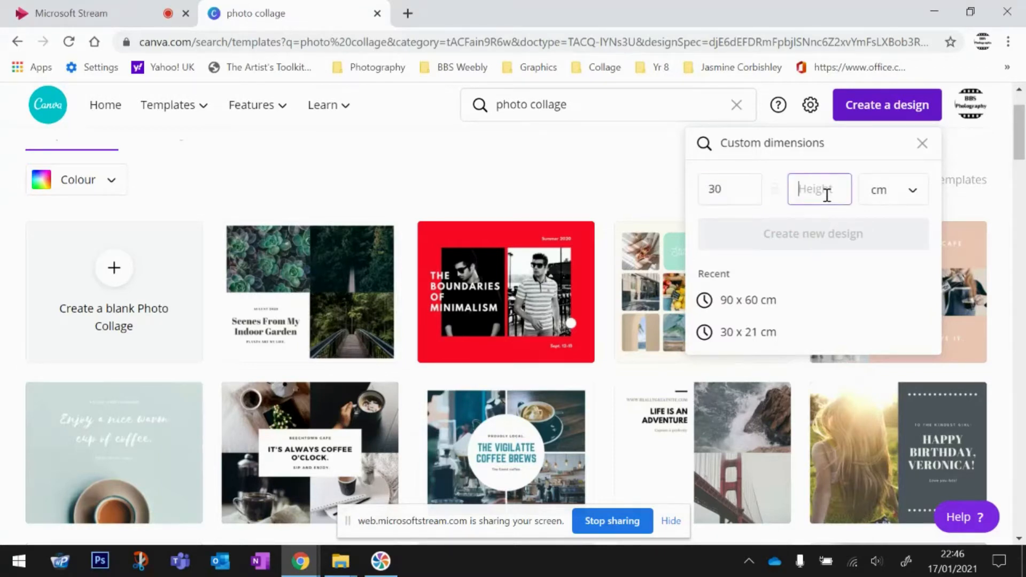
{"action": "type", "text": "30"}
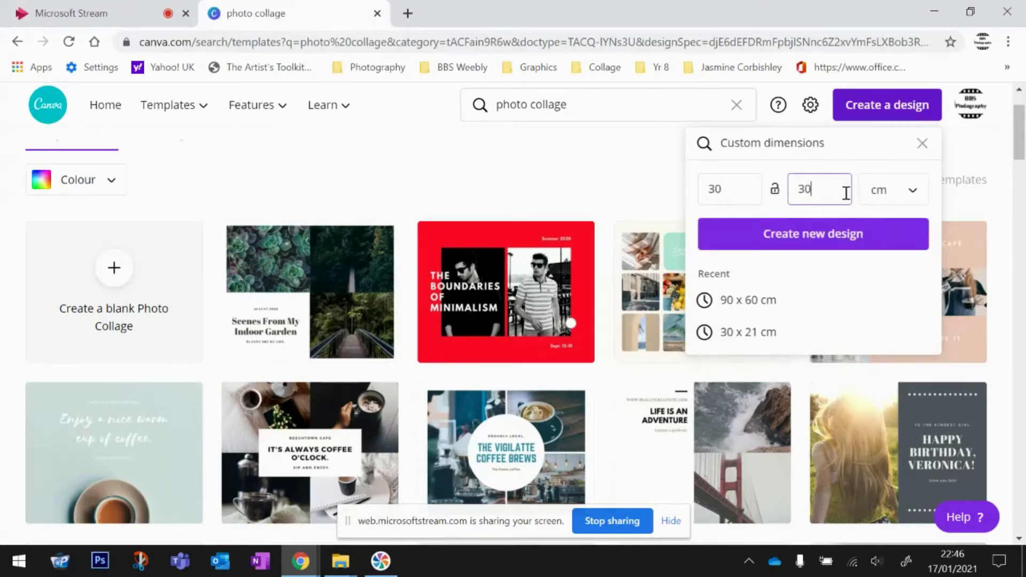
{"action": "left_click", "coordinate": [836, 239]}
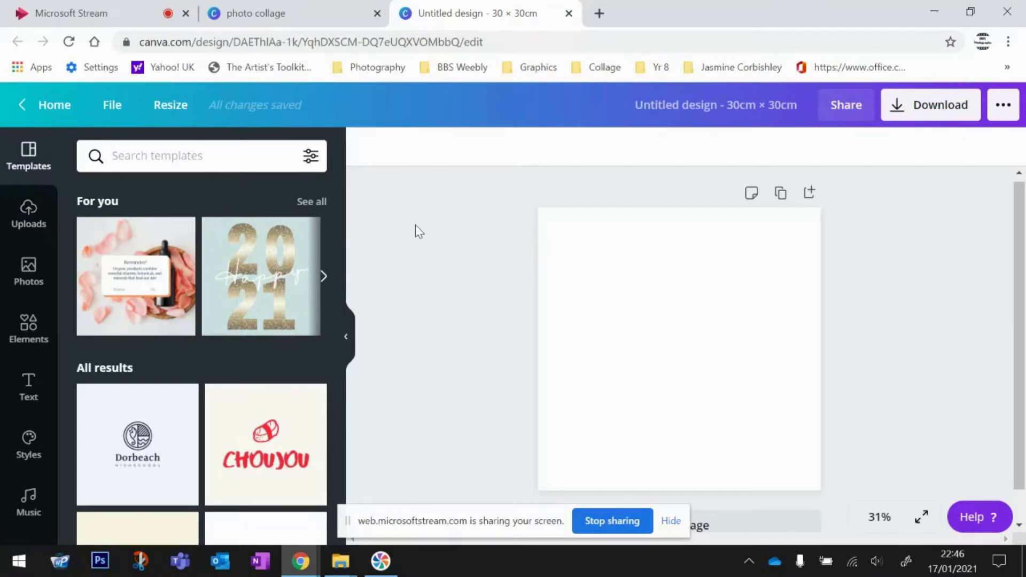
- Upload the five IMG photos from Downloads > Colourwheel from the device
{"action": "left_click", "coordinate": [30, 215]}
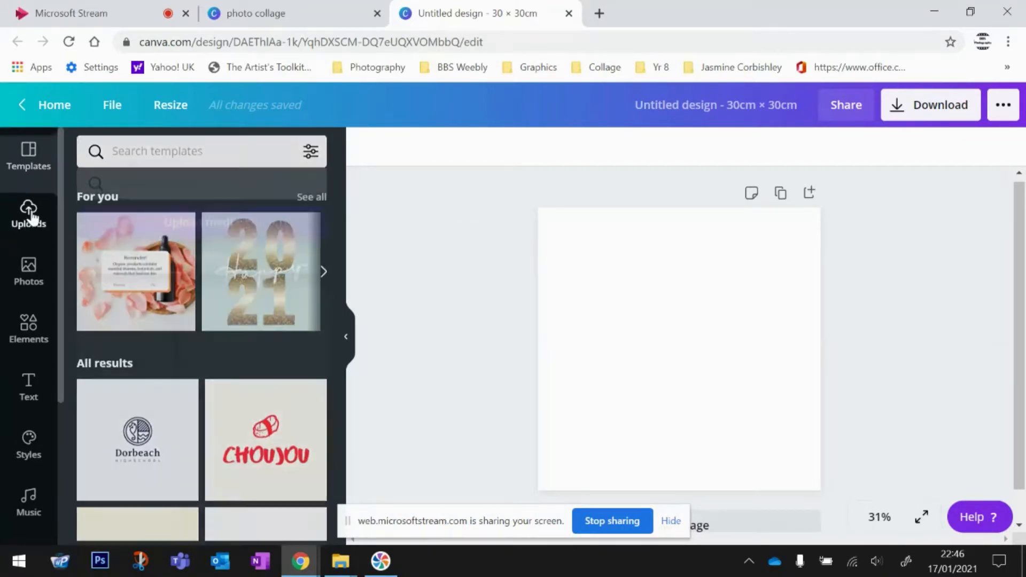
{"action": "left_click", "coordinate": [197, 194]}
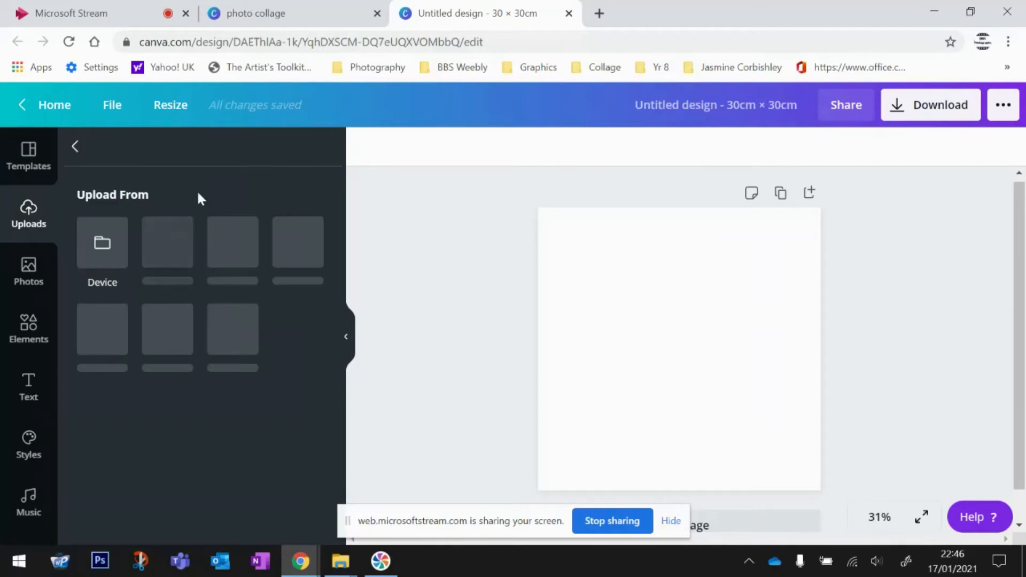
{"action": "left_click", "coordinate": [98, 243]}
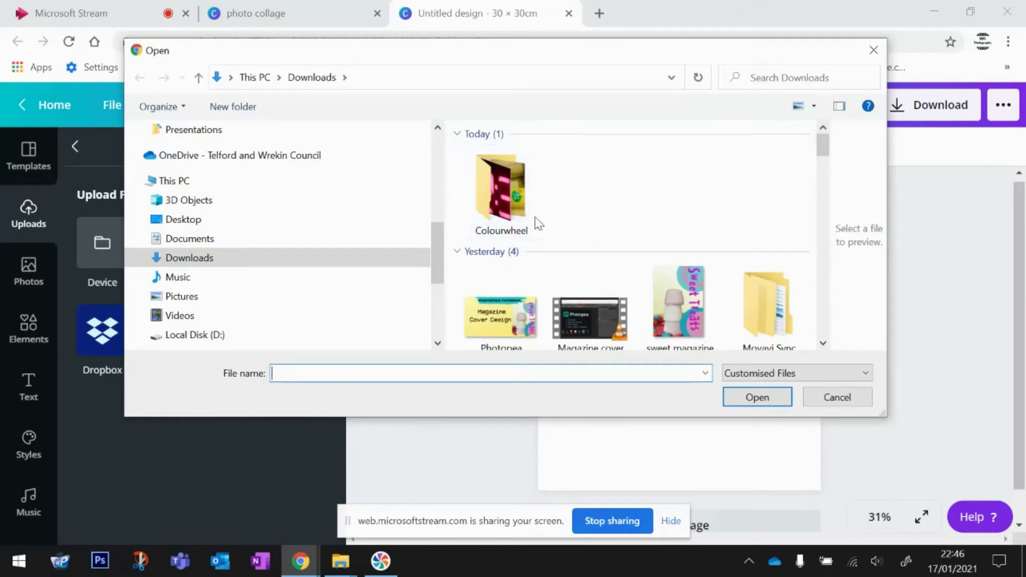
{"action": "left_click", "coordinate": [517, 199]}
{"action": "double_click", "coordinate": [517, 199]}
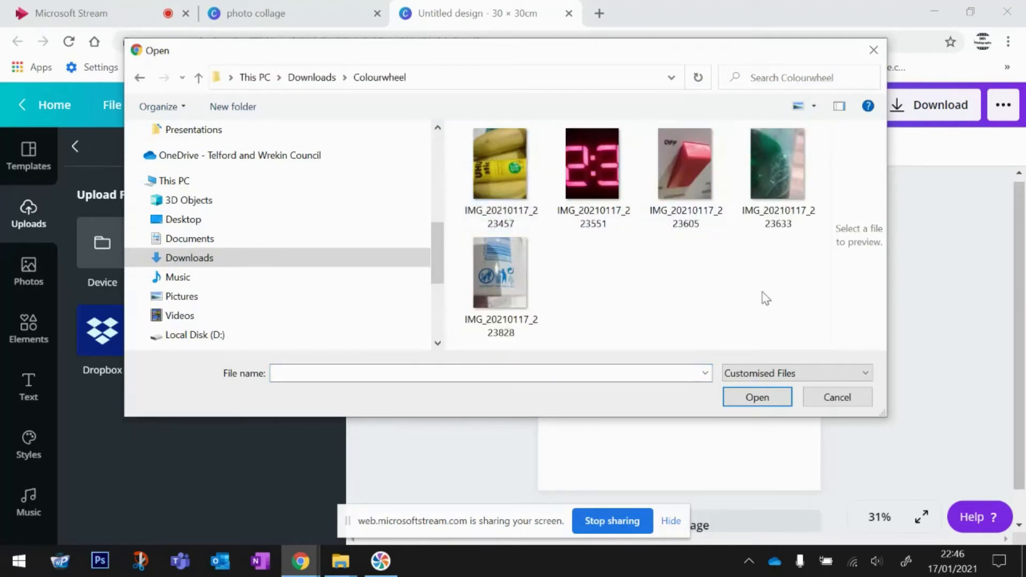
{"action": "left_click", "coordinate": [466, 138]}
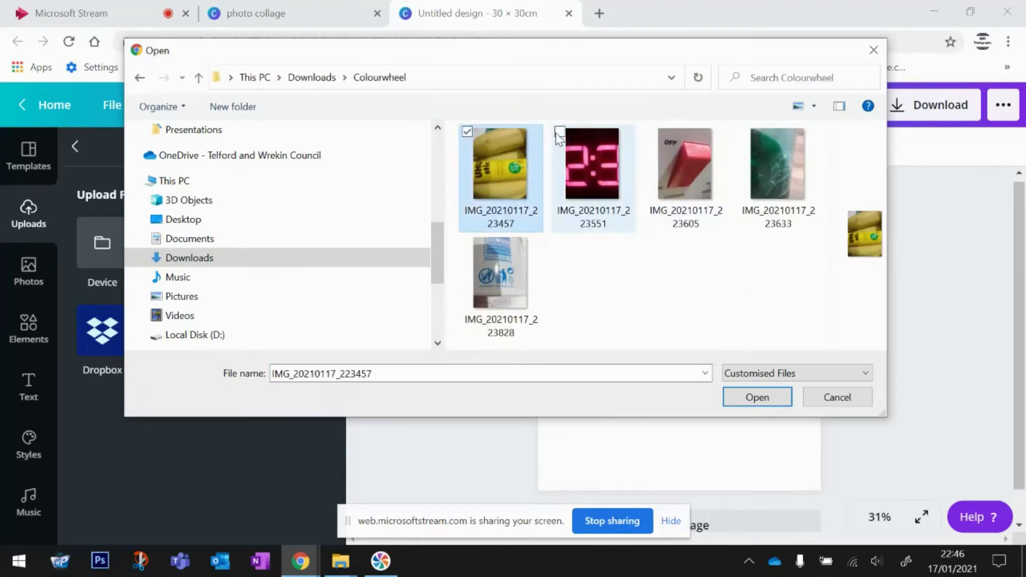
{"action": "left_click", "coordinate": [559, 132]}
{"action": "left_click", "coordinate": [652, 132]}
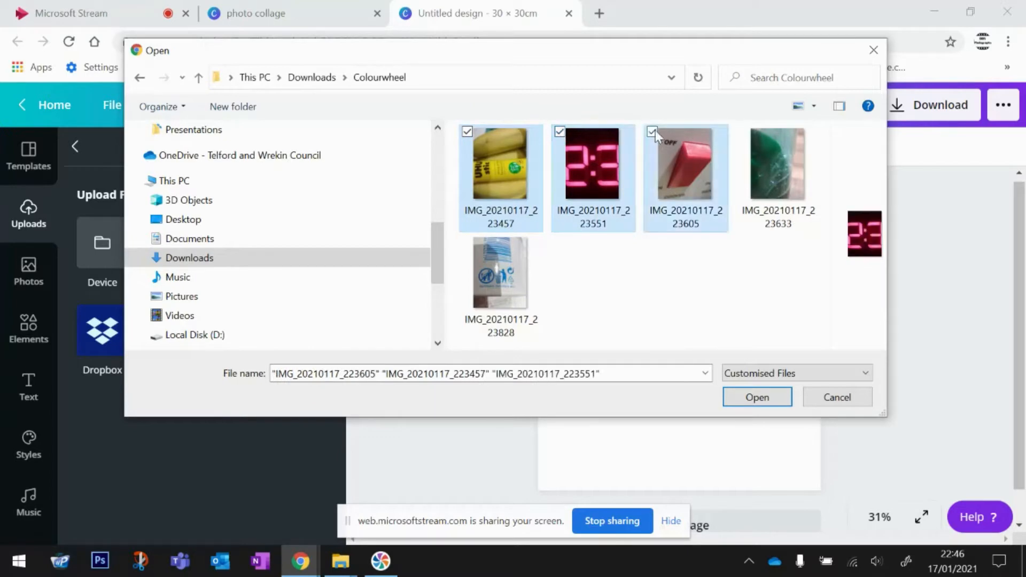
{"action": "left_click", "coordinate": [745, 133]}
{"action": "left_click", "coordinate": [467, 240]}
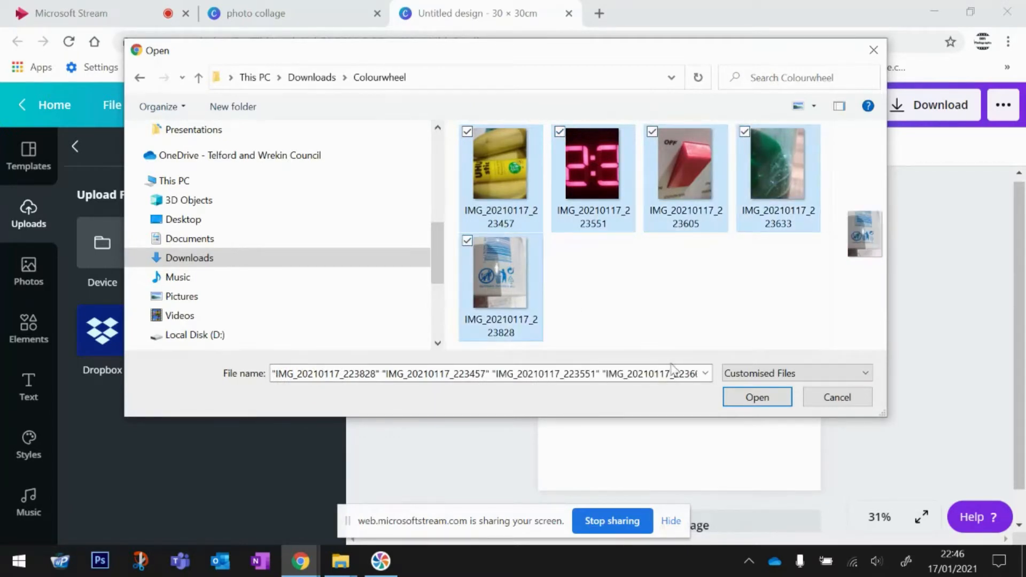
{"action": "left_click", "coordinate": [756, 397]}
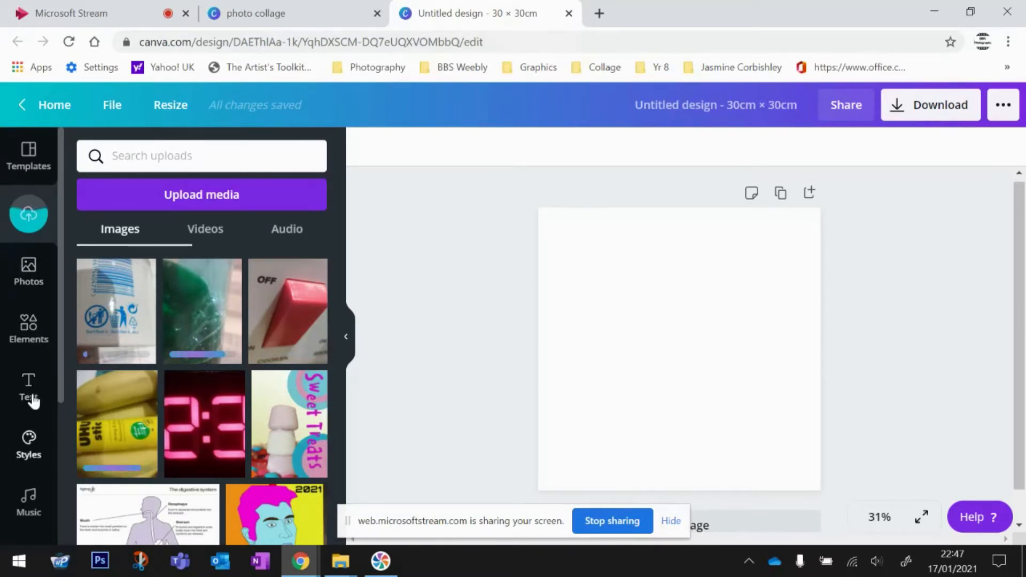
- Open the Elements panel and show all the photo frames
{"action": "scroll", "coordinate": [50, 313], "scroll_direction": "down", "scroll_amount": 3}
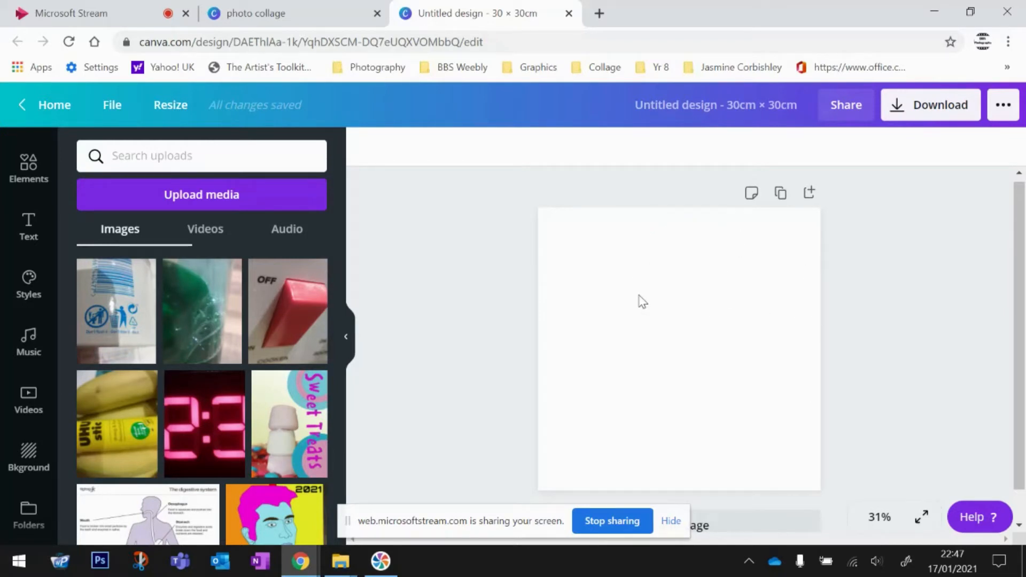
{"action": "scroll", "coordinate": [36, 418], "scroll_direction": "down", "scroll_amount": 1}
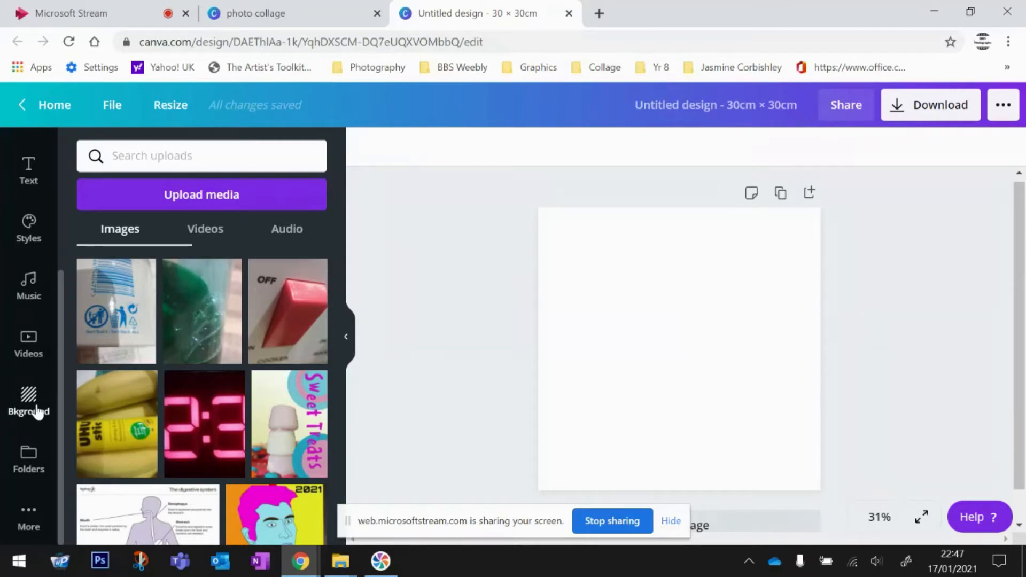
{"action": "scroll", "coordinate": [37, 393], "scroll_direction": "up", "scroll_amount": 3}
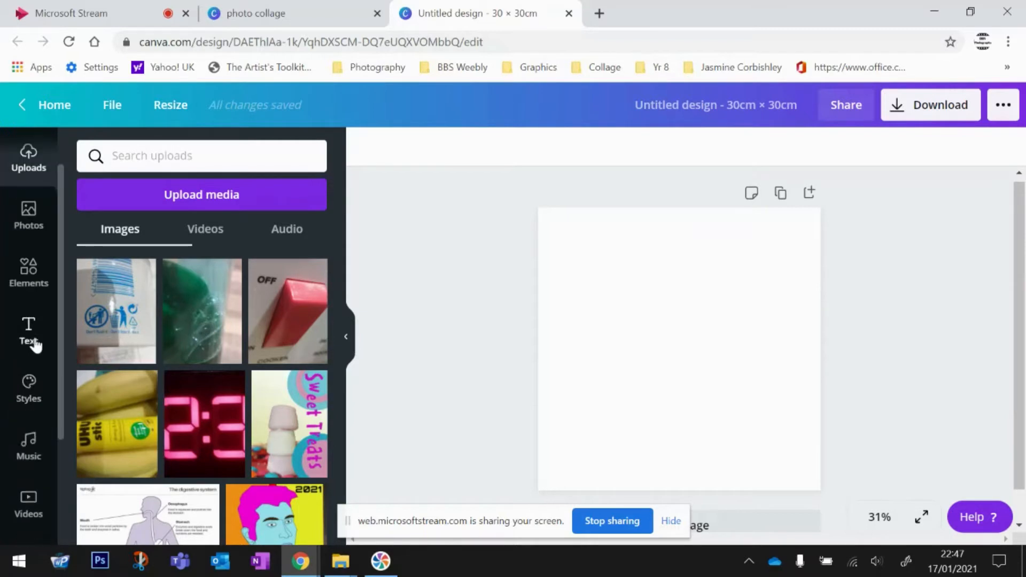
{"action": "left_click", "coordinate": [31, 272]}
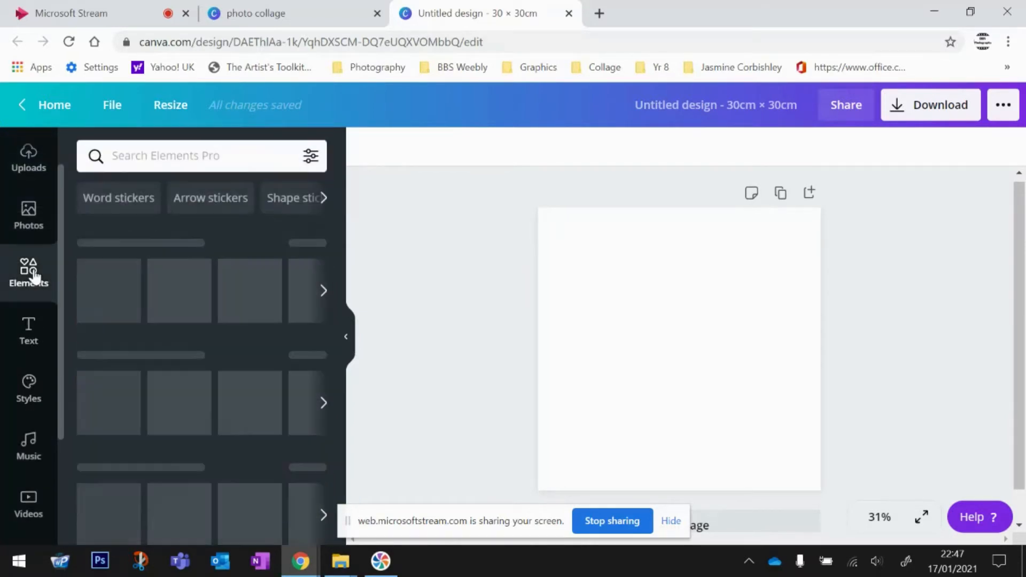
{"action": "left_click_drag", "start_coordinate": [337, 274], "coordinate": [314, 395]}
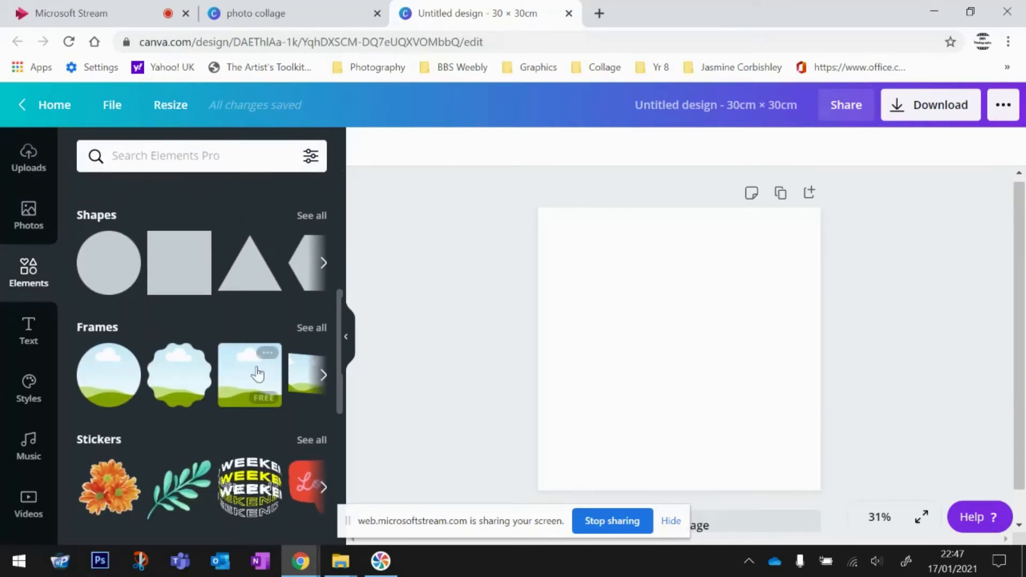
{"action": "left_click", "coordinate": [316, 329]}
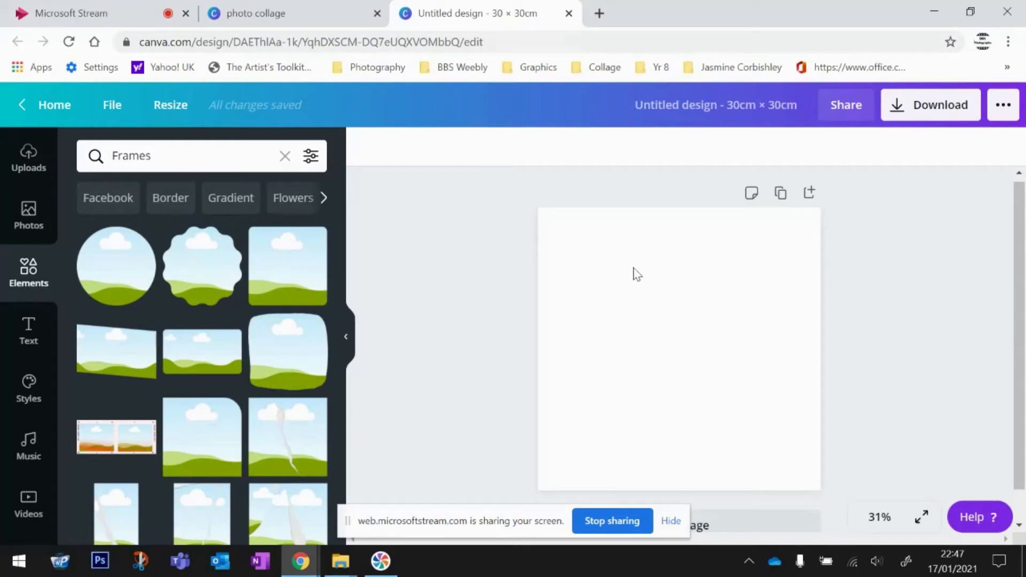
- Add a circle frame, shrink it, and centre it near the top of the page
{"action": "left_click", "coordinate": [117, 266]}
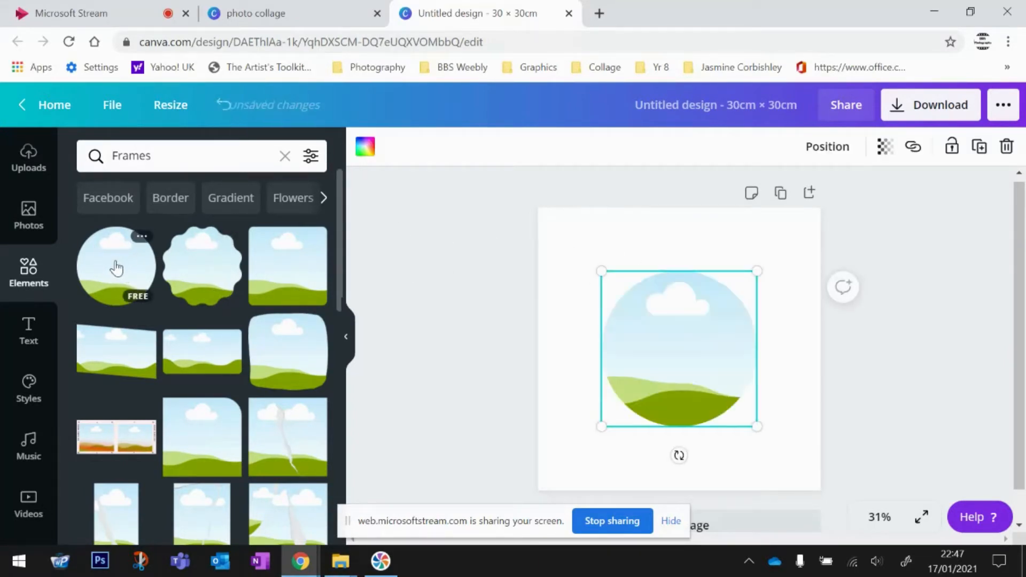
{"action": "left_click_drag", "start_coordinate": [755, 428], "coordinate": [679, 348]}
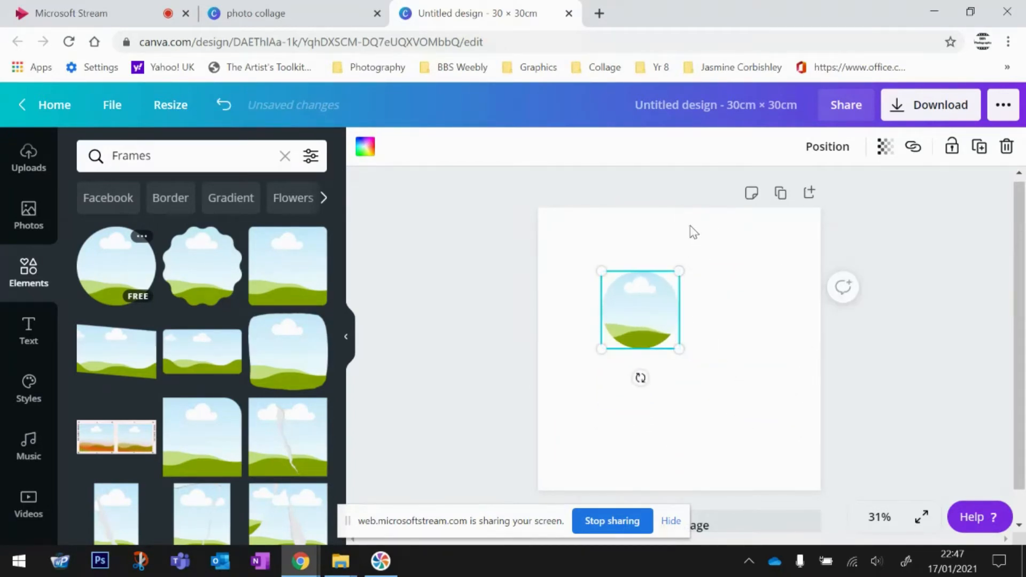
{"action": "left_click_drag", "start_coordinate": [664, 307], "coordinate": [681, 285]}
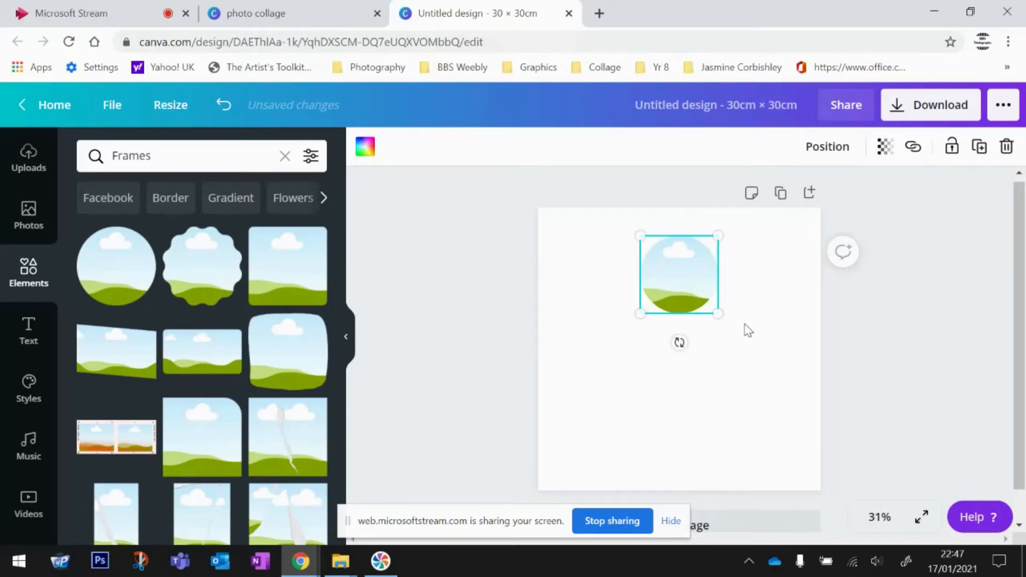
{"action": "left_click_drag", "start_coordinate": [721, 319], "coordinate": [712, 308]}
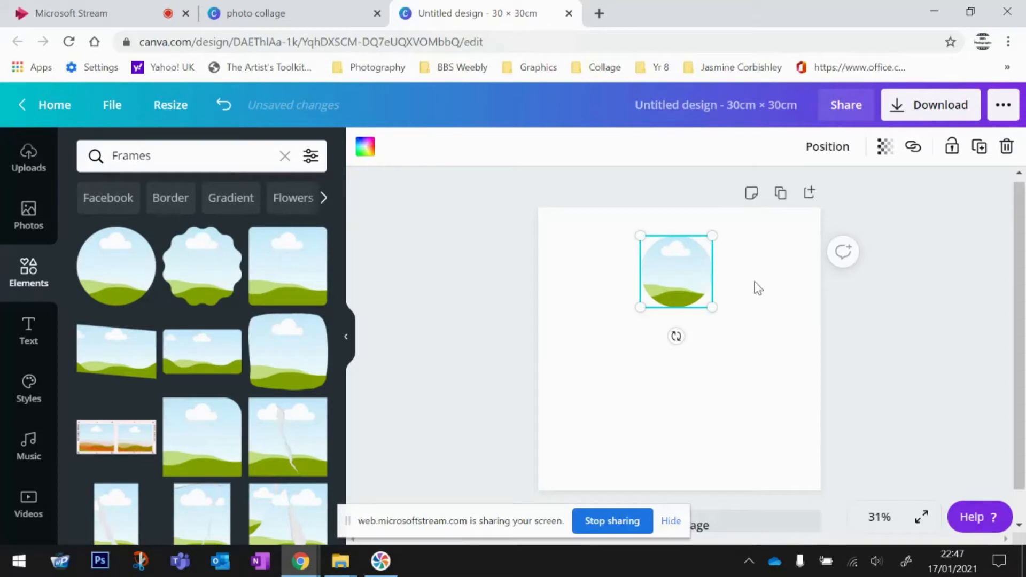
{"action": "left_click", "coordinate": [783, 278]}
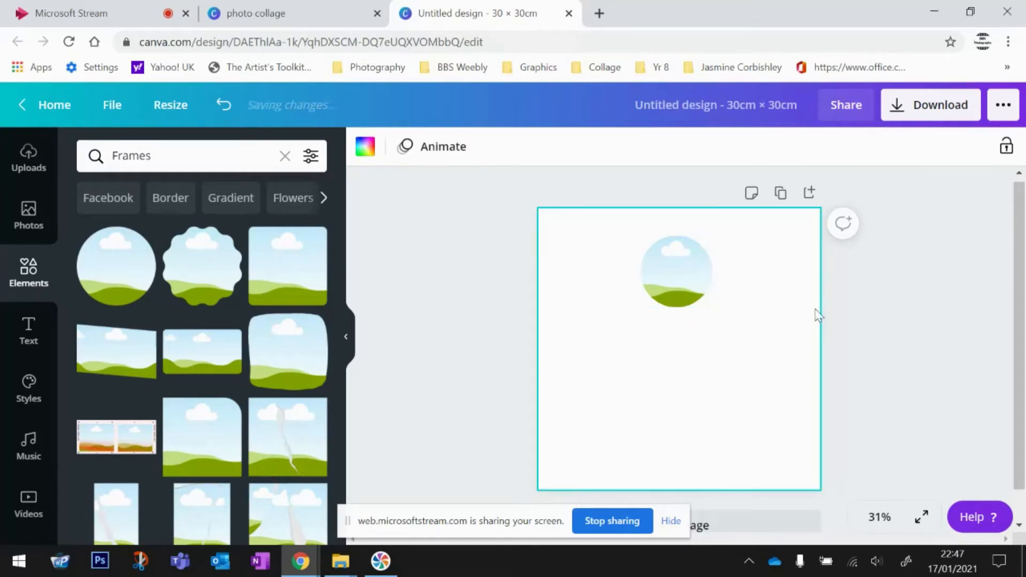
{"action": "left_click", "coordinate": [685, 282]}
{"action": "left_click_drag", "start_coordinate": [682, 277], "coordinate": [668, 260]}
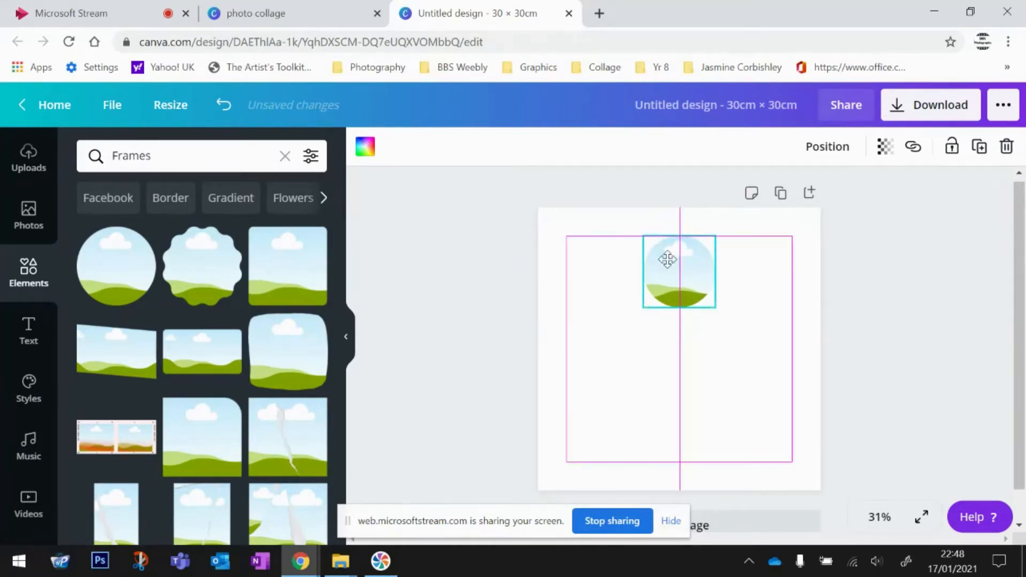
{"action": "left_click_drag", "start_coordinate": [668, 260], "coordinate": [668, 259]}
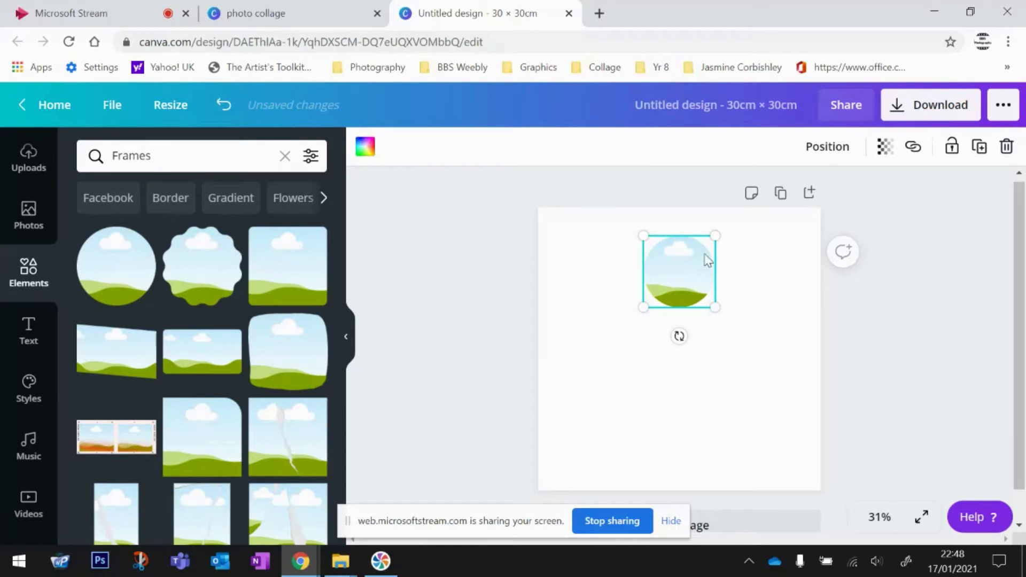
- Duplicate the circle frame and arrange the six copies into a ring
{"action": "left_click", "coordinate": [980, 150]}
{"action": "left_click_drag", "start_coordinate": [681, 266], "coordinate": [751, 299]}
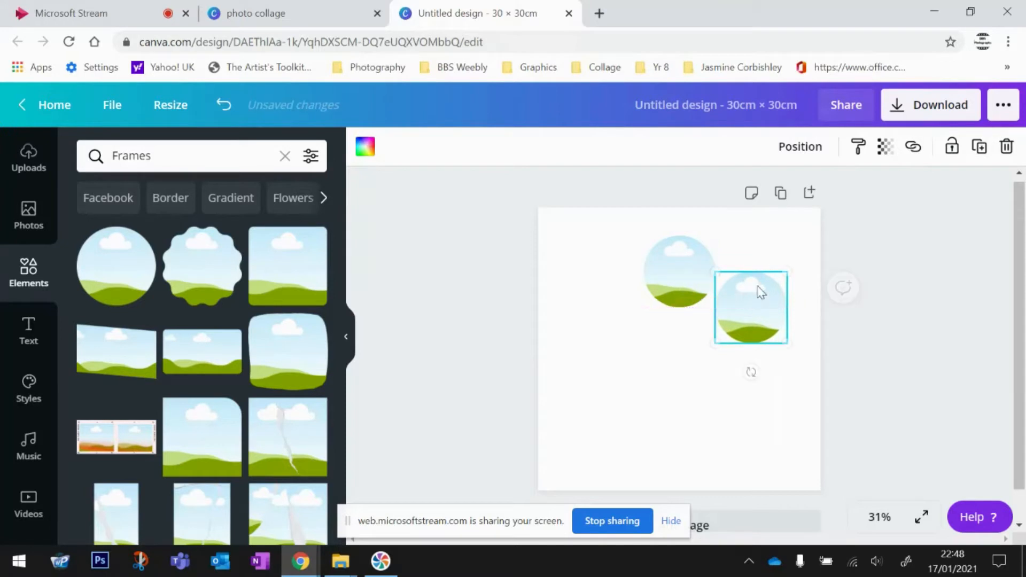
{"action": "left_click", "coordinate": [979, 147]}
{"action": "left_click_drag", "start_coordinate": [753, 317], "coordinate": [612, 332]}
{"action": "left_click", "coordinate": [979, 146]}
{"action": "left_click", "coordinate": [979, 147]}
{"action": "left_click_drag", "start_coordinate": [620, 374], "coordinate": [623, 380]}
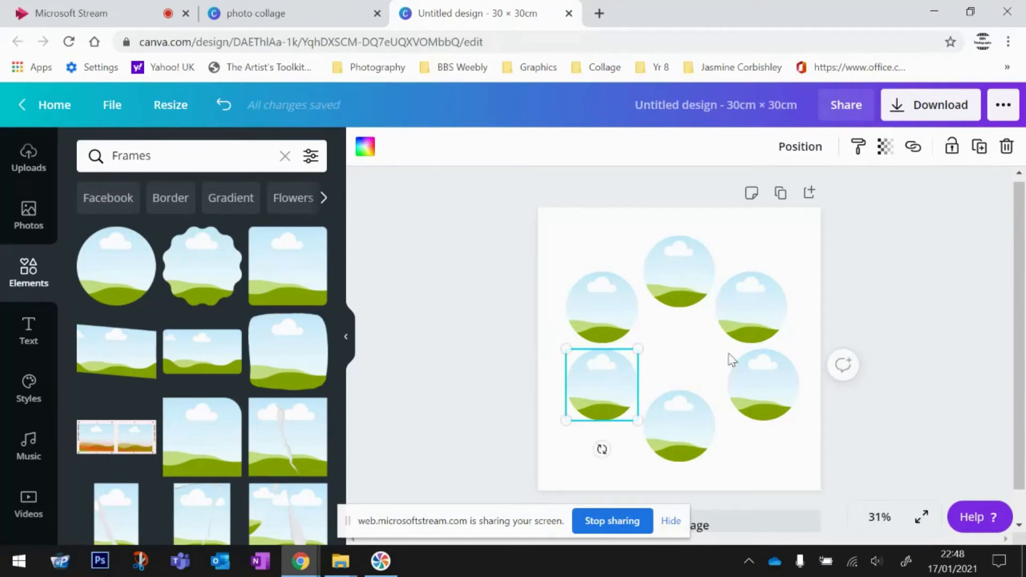
{"action": "left_click", "coordinate": [791, 476]}
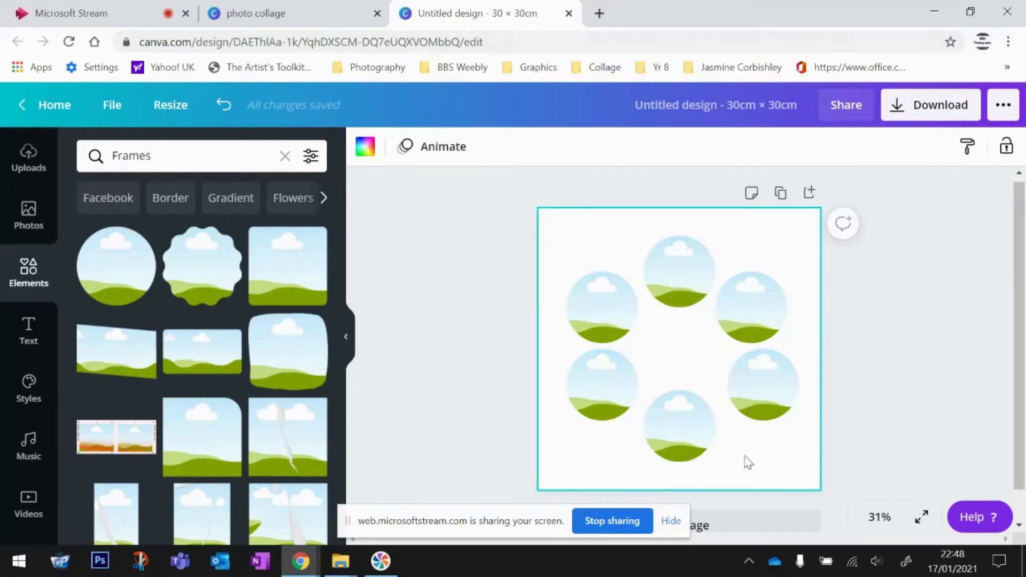
{"action": "left_click_drag", "start_coordinate": [678, 436], "coordinate": [681, 430]}
{"action": "left_click", "coordinate": [786, 460]}
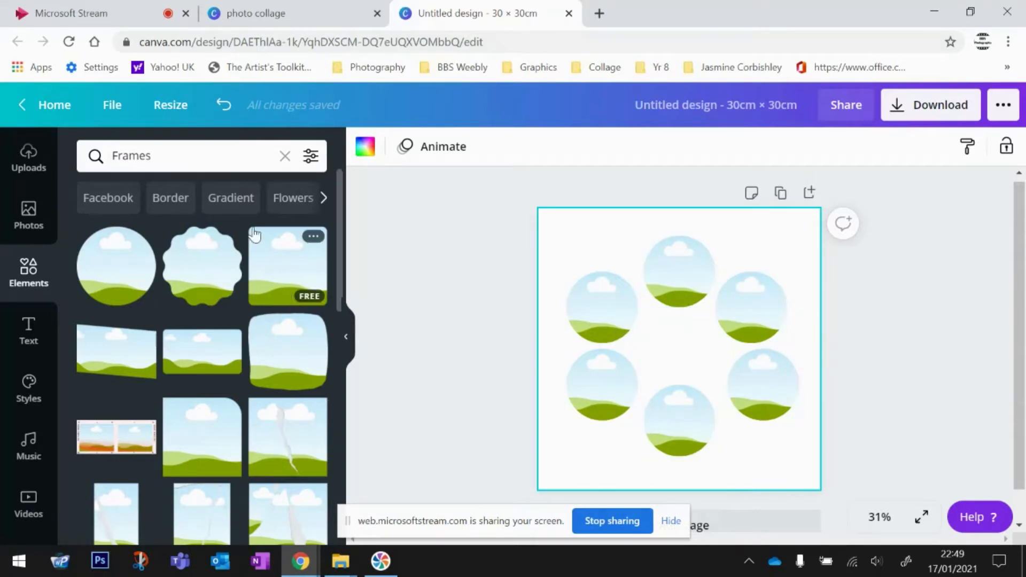
{"action": "left_click", "coordinate": [29, 157]}
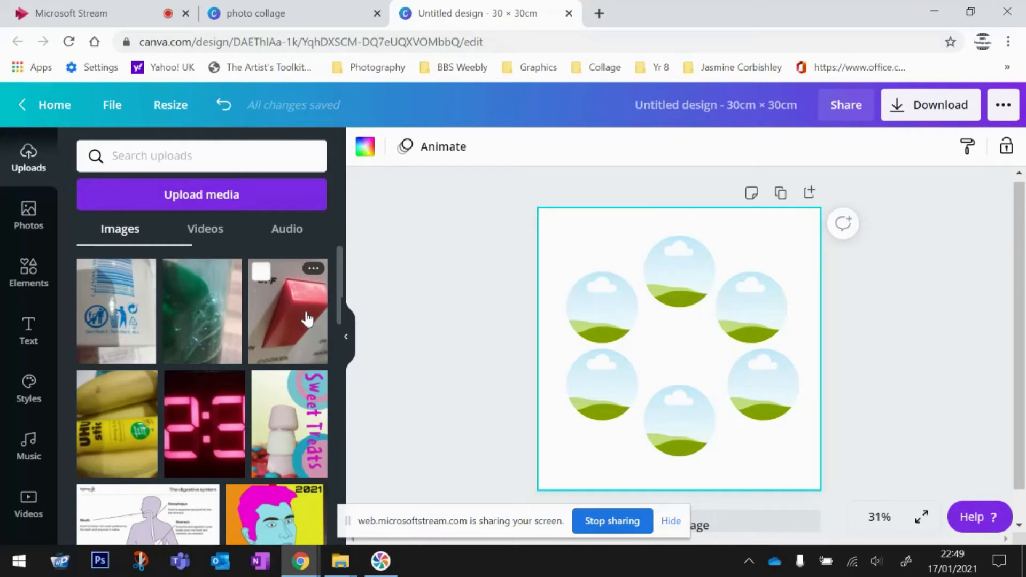
- Drop the red OFF switch photo into the top circle and enlarge it inside the frame
{"action": "left_click_drag", "start_coordinate": [298, 320], "coordinate": [667, 262]}
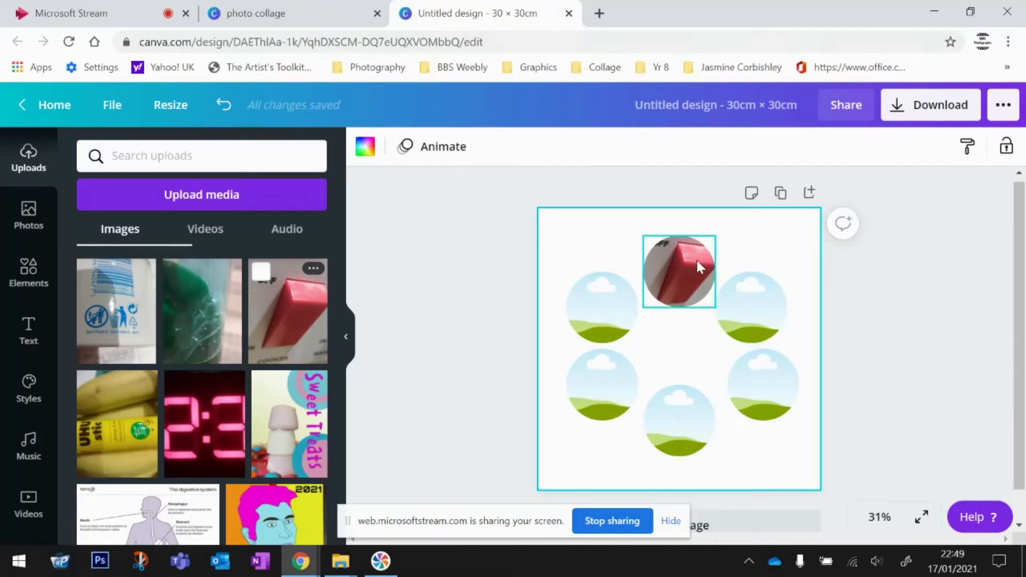
{"action": "left_click", "coordinate": [682, 262]}
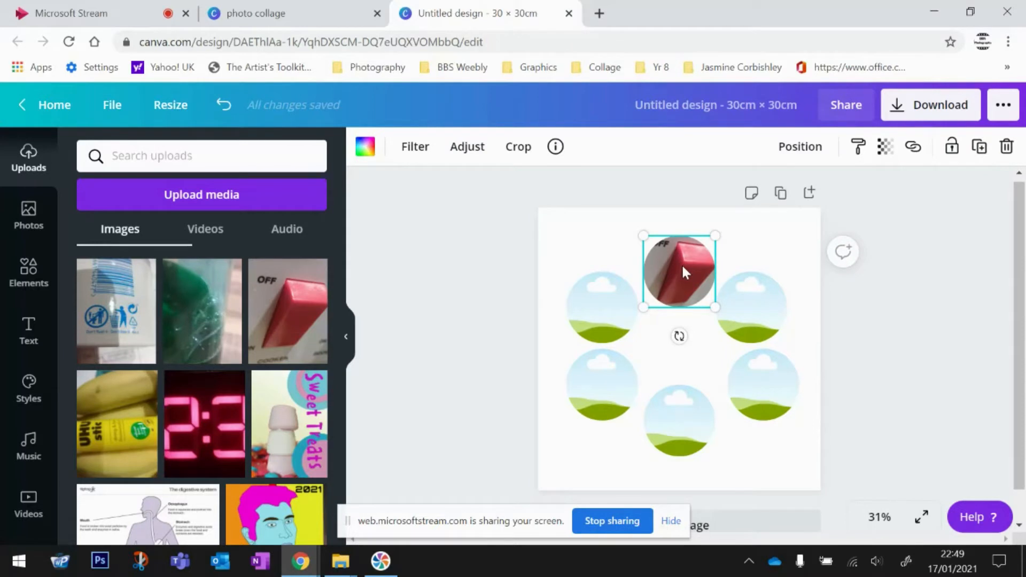
{"action": "double_click", "coordinate": [681, 264]}
{"action": "left_click_drag", "start_coordinate": [717, 227], "coordinate": [681, 280]}
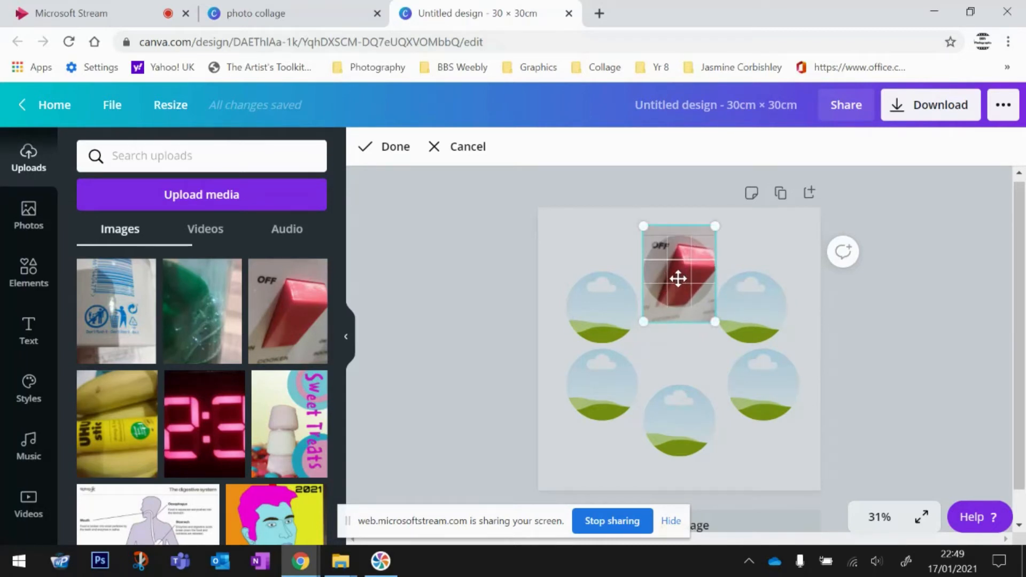
{"action": "left_click_drag", "start_coordinate": [716, 227], "coordinate": [754, 207]}
{"action": "left_click_drag", "start_coordinate": [694, 277], "coordinate": [676, 310]}
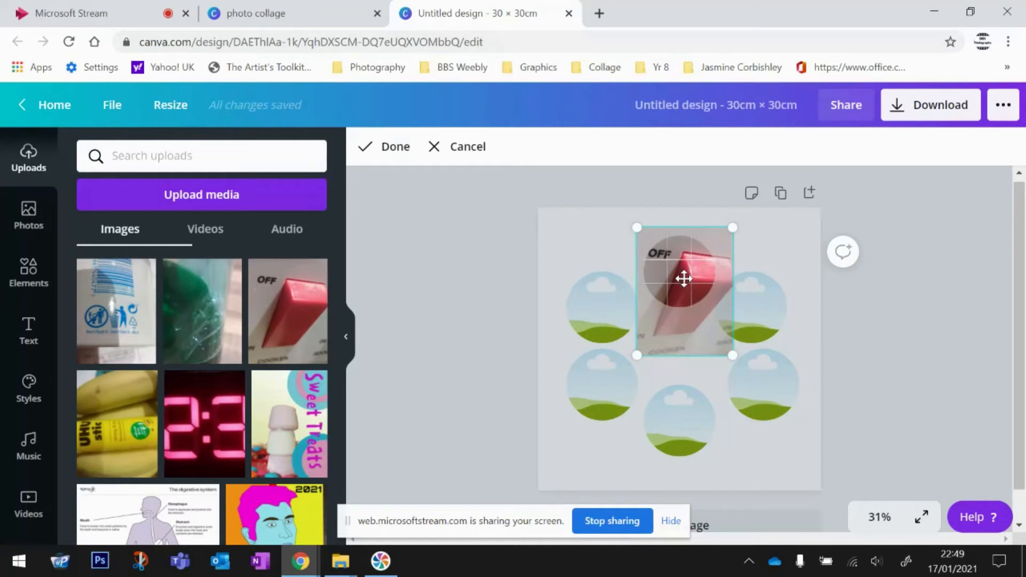
{"action": "left_click_drag", "start_coordinate": [732, 228], "coordinate": [737, 222]}
{"action": "left_click_drag", "start_coordinate": [689, 281], "coordinate": [692, 284]}
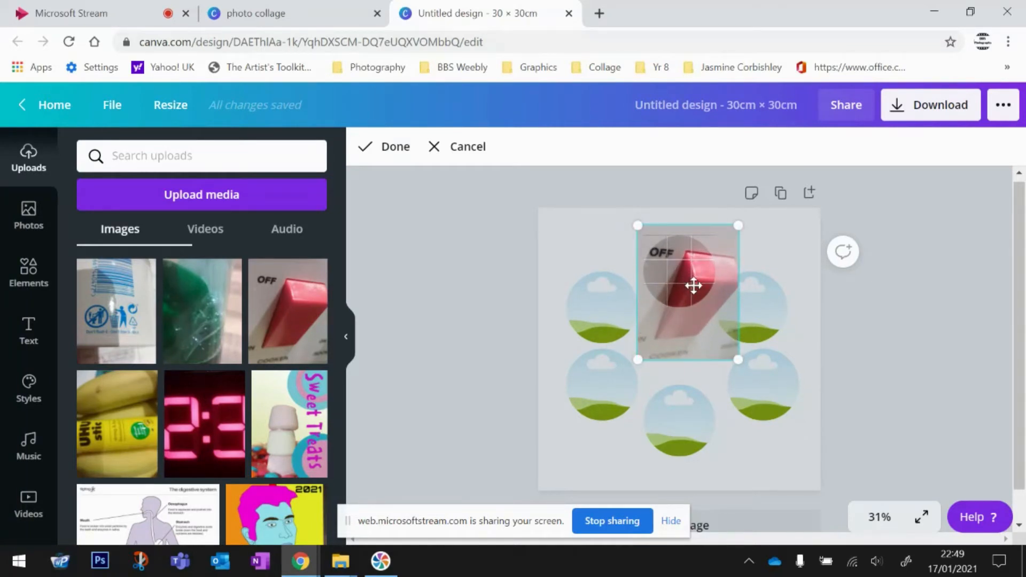
{"action": "left_click", "coordinate": [396, 147]}
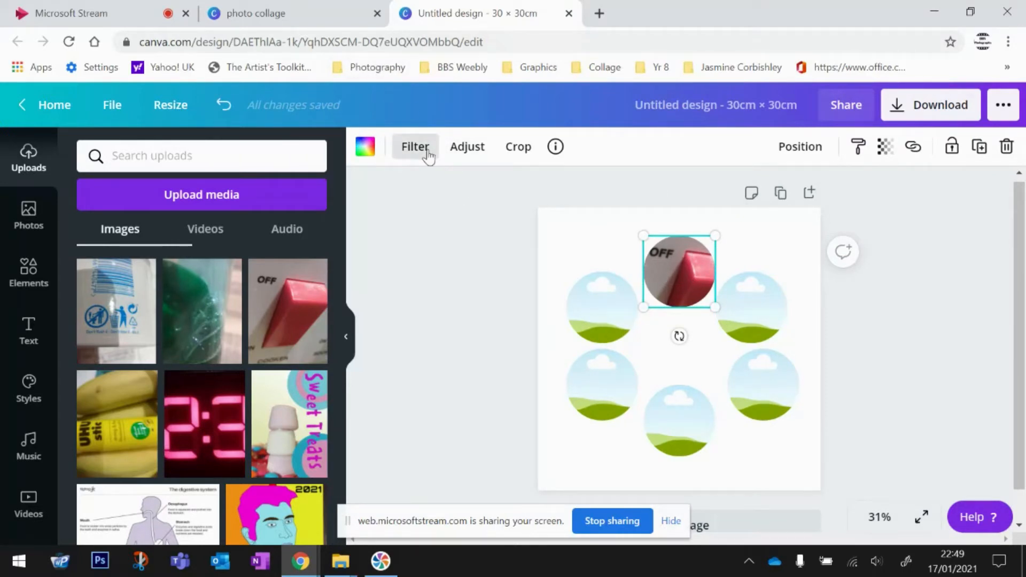
- Fine-tune the OFF photo's position inside the top circle
{"action": "double_click", "coordinate": [693, 267]}
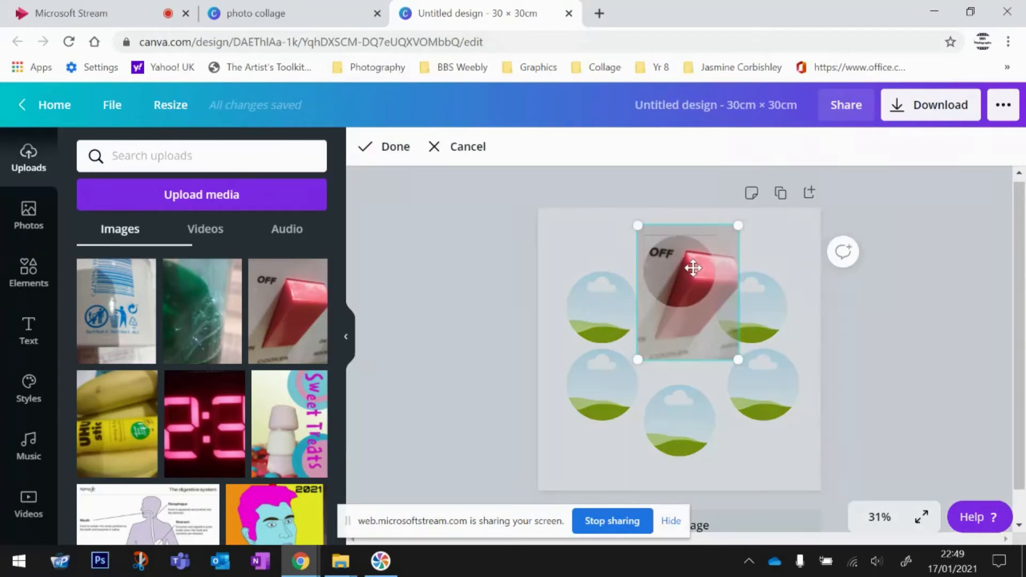
{"action": "left_click_drag", "start_coordinate": [688, 269], "coordinate": [702, 272]}
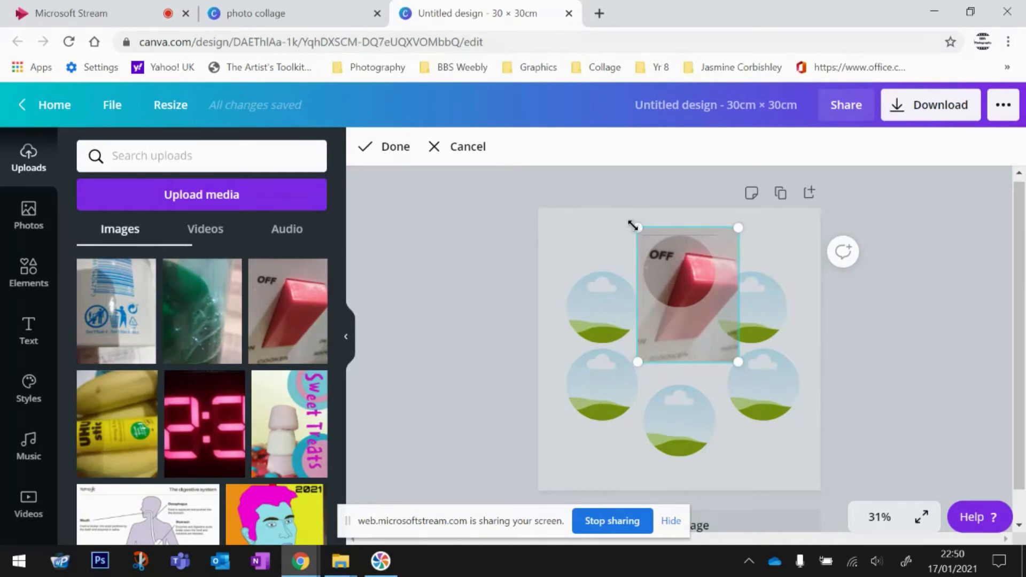
{"action": "left_click", "coordinate": [387, 149]}
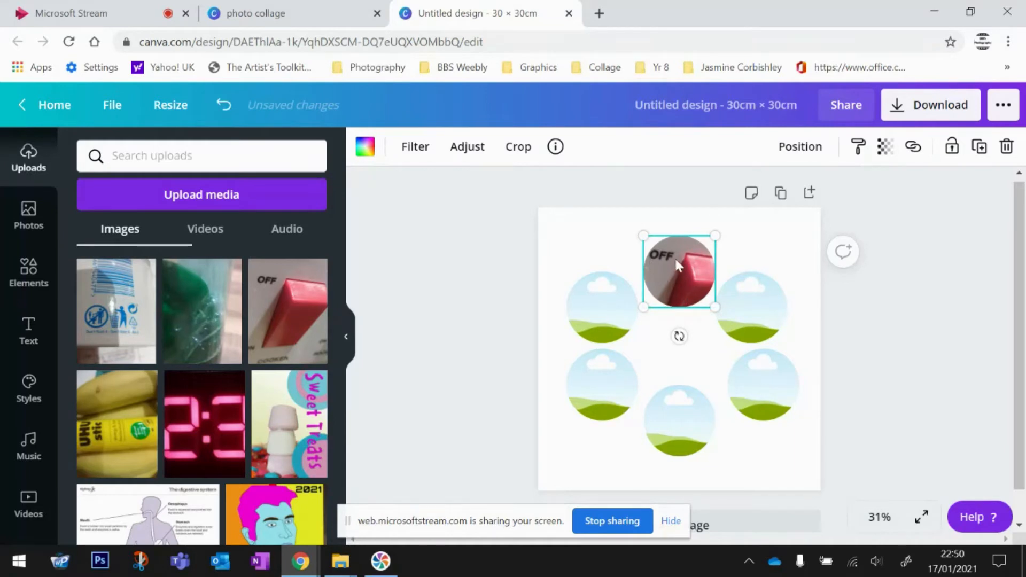
{"action": "left_click", "coordinate": [586, 235]}
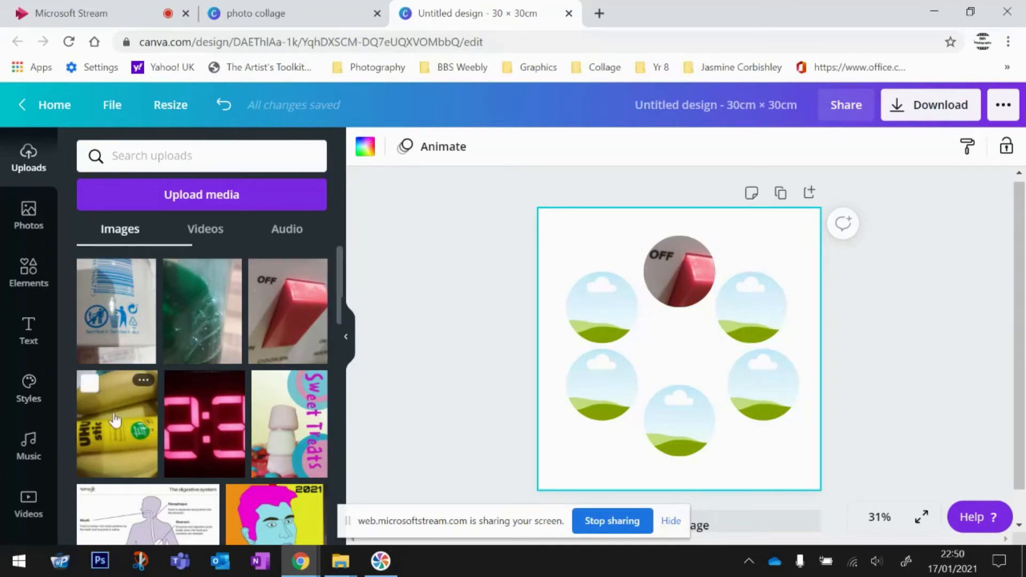
- Place the UHU stick photo in the lower-right circle, enlarge it, and tilt it 20°
{"action": "left_click_drag", "start_coordinate": [107, 414], "coordinate": [756, 374]}
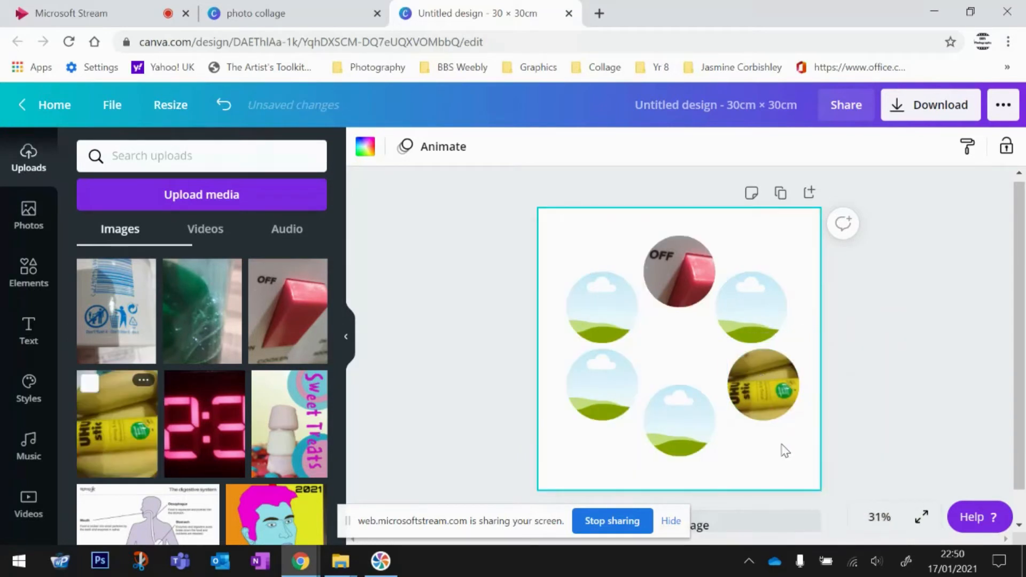
{"action": "double_click", "coordinate": [769, 377]}
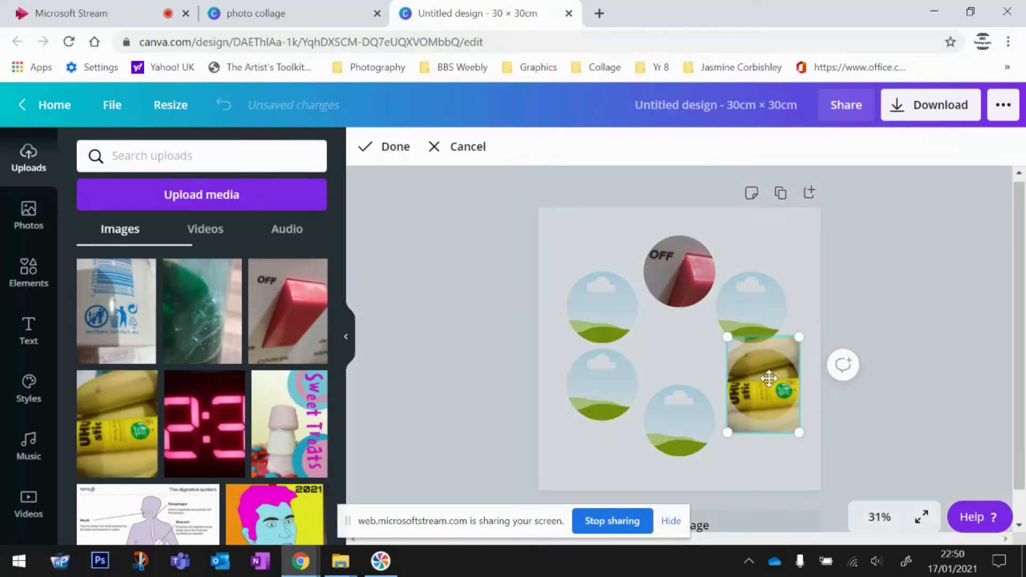
{"action": "left_click_drag", "start_coordinate": [763, 379], "coordinate": [770, 381]}
{"action": "left_click_drag", "start_coordinate": [799, 330], "coordinate": [824, 319]}
{"action": "mouse_move", "coordinate": [769, 389]}
{"action": "left_mouse_down"}
{"action": "mouse_move", "coordinate": [765, 412]}
{"action": "mouse_move", "coordinate": [780, 423]}
{"action": "mouse_move", "coordinate": [762, 372]}
{"action": "mouse_move", "coordinate": [749, 372]}
{"action": "mouse_move", "coordinate": [775, 397]}
{"action": "left_mouse_up"}
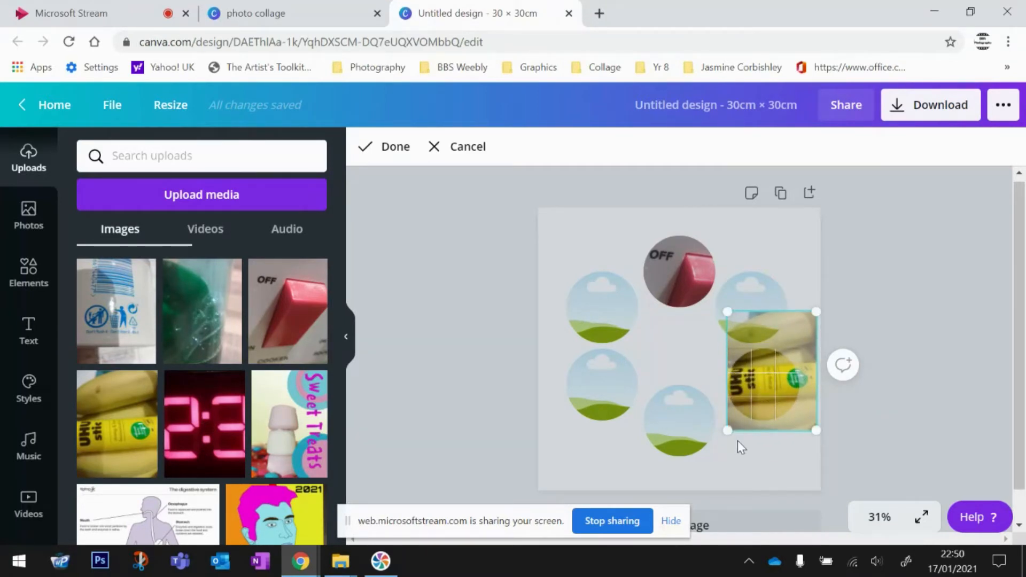
{"action": "left_click", "coordinate": [389, 146]}
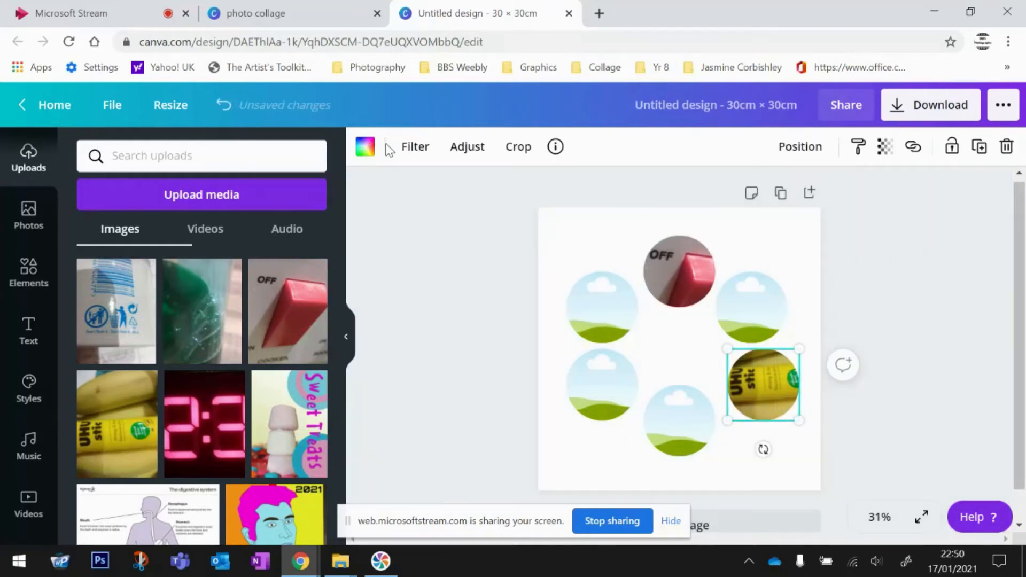
{"action": "left_click_drag", "start_coordinate": [764, 450], "coordinate": [728, 438]}
{"action": "left_click", "coordinate": [810, 448]}
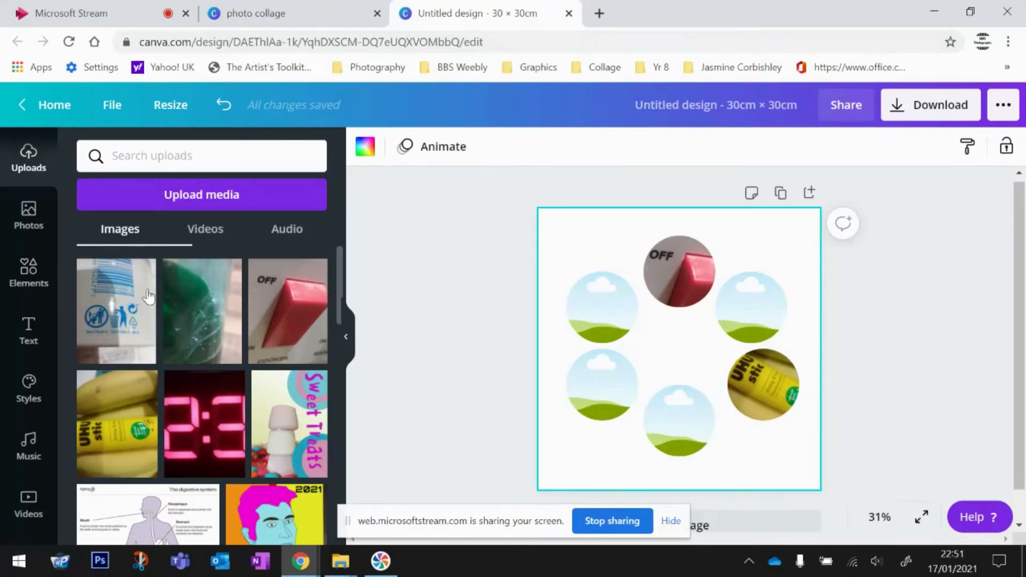
- Drop the barcode bottle label photo into the lower-left circle frame
{"action": "left_click", "coordinate": [127, 314]}
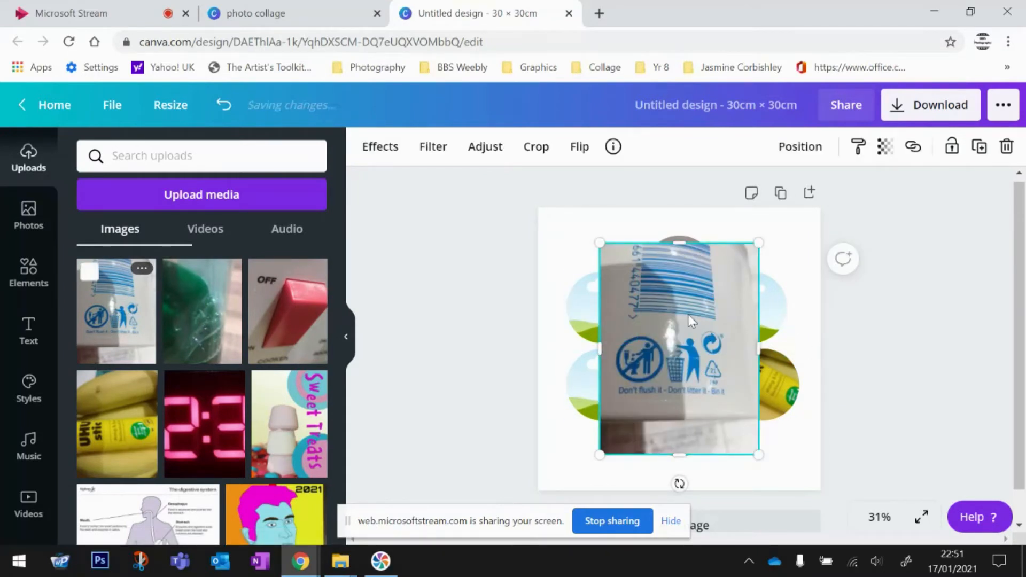
{"action": "left_click_drag", "start_coordinate": [685, 348], "coordinate": [590, 377]}
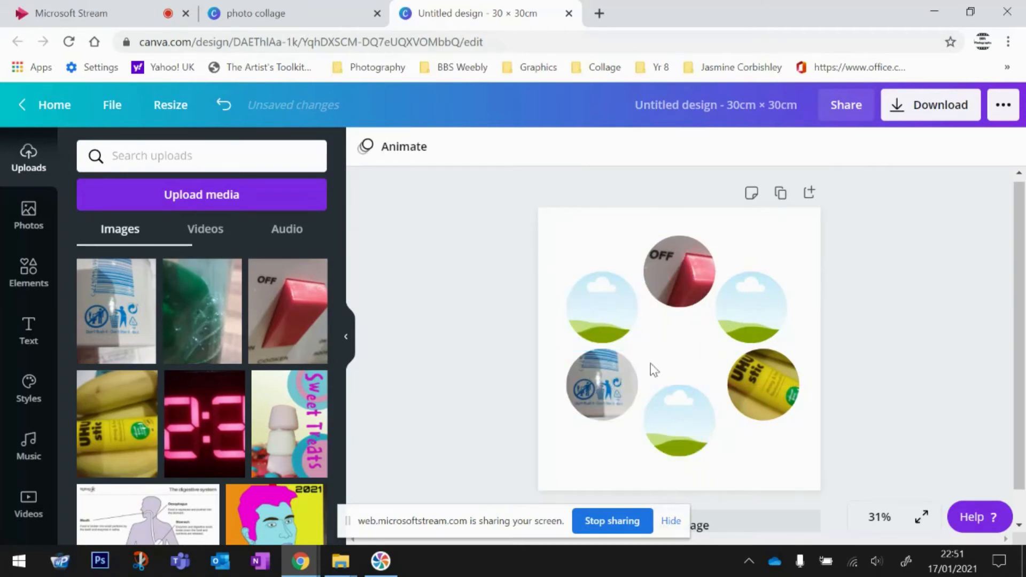
{"action": "double_click", "coordinate": [620, 389]}
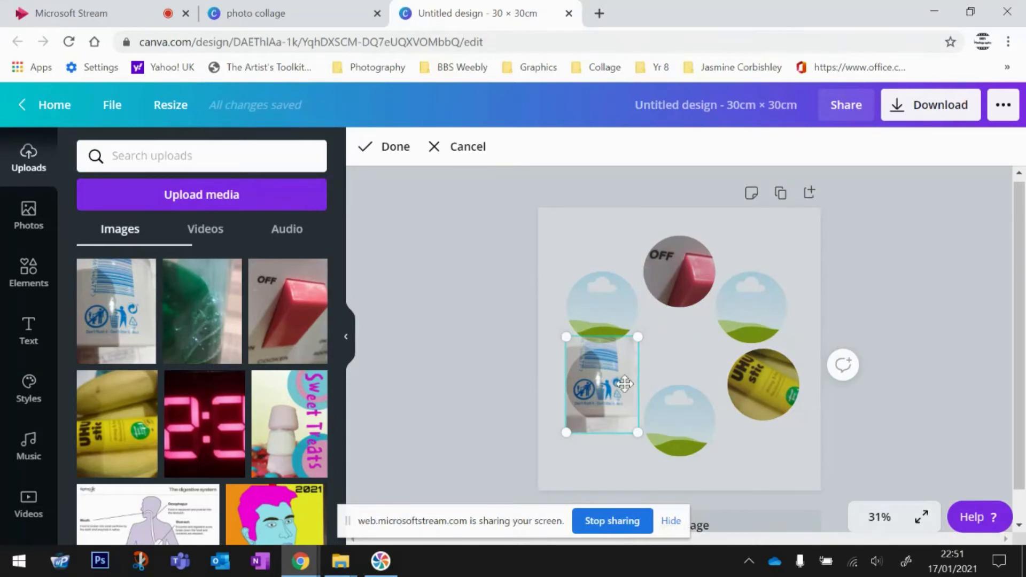
- Enlarge and shift the photo so the bin and recycling symbols fill the circle
{"action": "left_click_drag", "start_coordinate": [634, 339], "coordinate": [677, 284]}
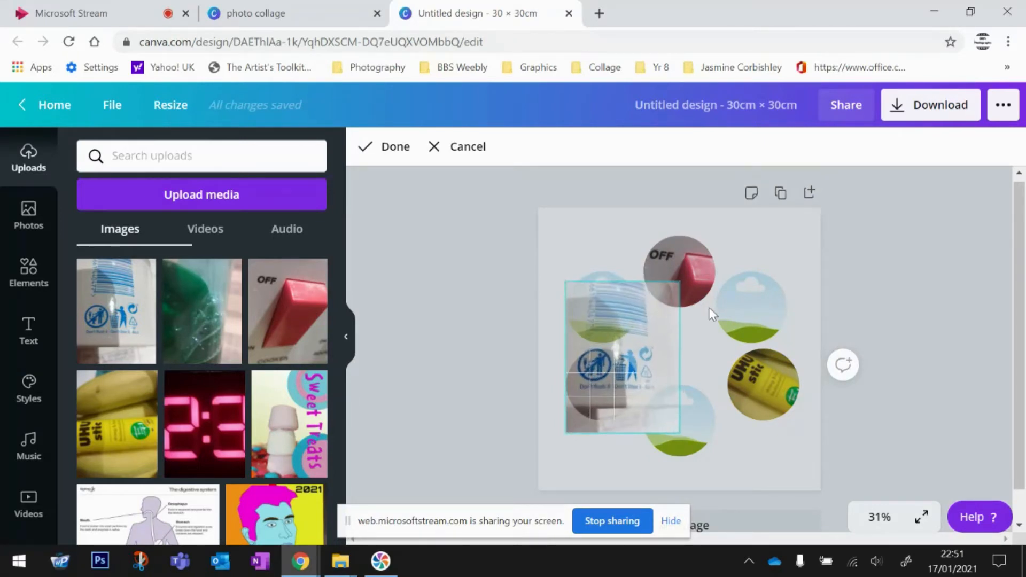
{"action": "mouse_move", "coordinate": [598, 396]}
{"action": "left_mouse_down"}
{"action": "mouse_move", "coordinate": [565, 416]}
{"action": "mouse_move", "coordinate": [587, 400]}
{"action": "left_mouse_up"}
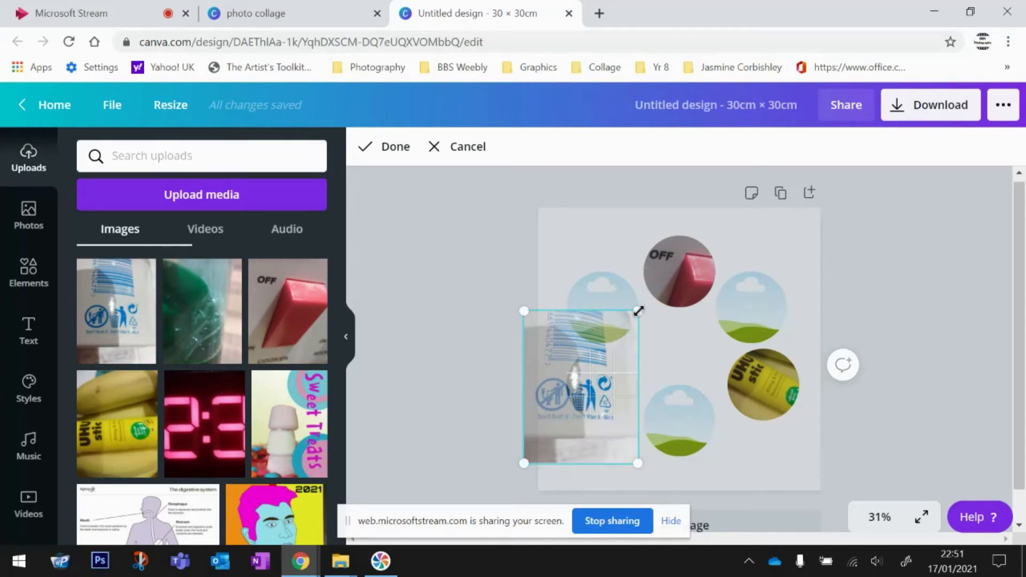
{"action": "left_click_drag", "start_coordinate": [638, 311], "coordinate": [671, 276]}
{"action": "mouse_move", "coordinate": [591, 403]}
{"action": "left_mouse_down"}
{"action": "mouse_move", "coordinate": [594, 415]}
{"action": "mouse_move", "coordinate": [648, 396]}
{"action": "mouse_move", "coordinate": [594, 389]}
{"action": "left_mouse_up"}
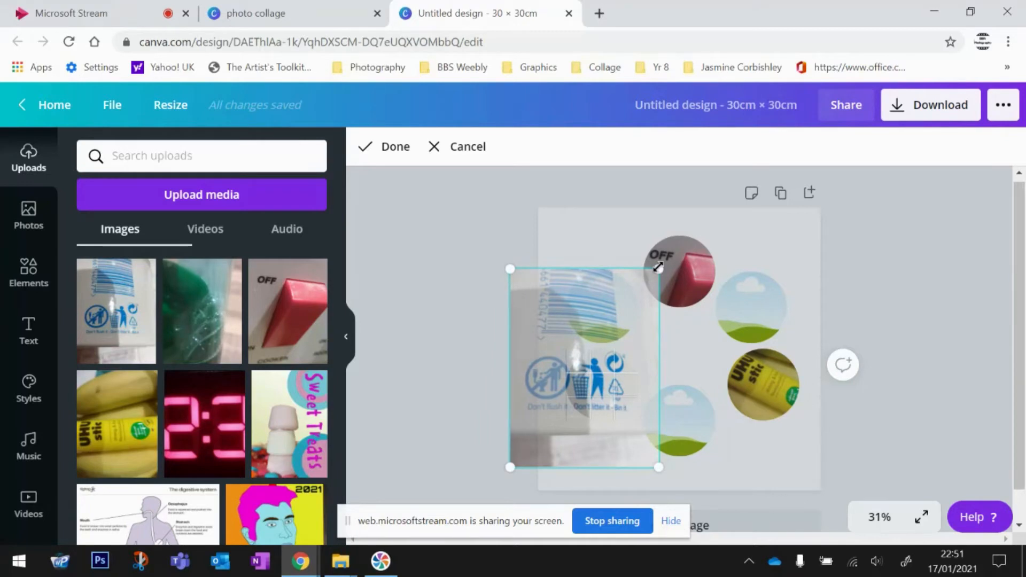
{"action": "left_click_drag", "start_coordinate": [659, 267], "coordinate": [675, 251]}
{"action": "mouse_move", "coordinate": [602, 404]}
{"action": "left_mouse_down"}
{"action": "mouse_move", "coordinate": [607, 416]}
{"action": "mouse_move", "coordinate": [610, 389]}
{"action": "left_mouse_up"}
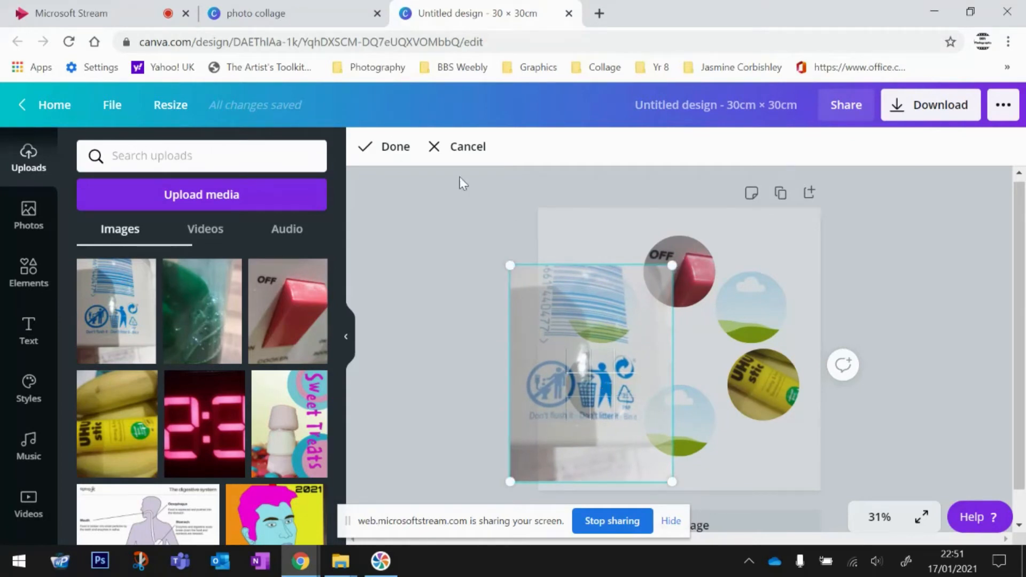
{"action": "left_click", "coordinate": [395, 147]}
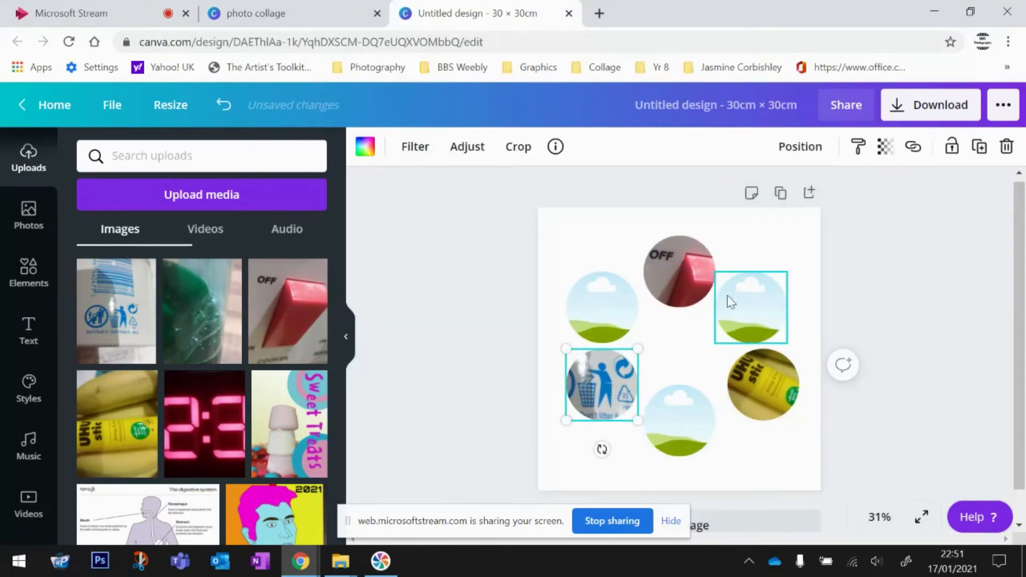
{"action": "left_click", "coordinate": [784, 419]}
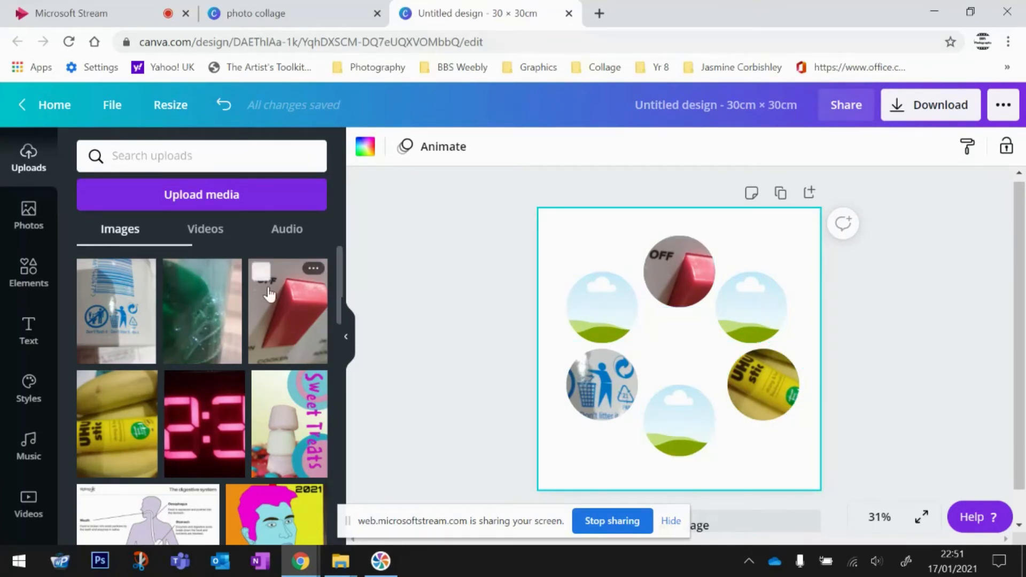
- Drop the green plastic bottle photo into the bottom circle, enlarge it and reposition it
{"action": "left_click_drag", "start_coordinate": [205, 308], "coordinate": [679, 422]}
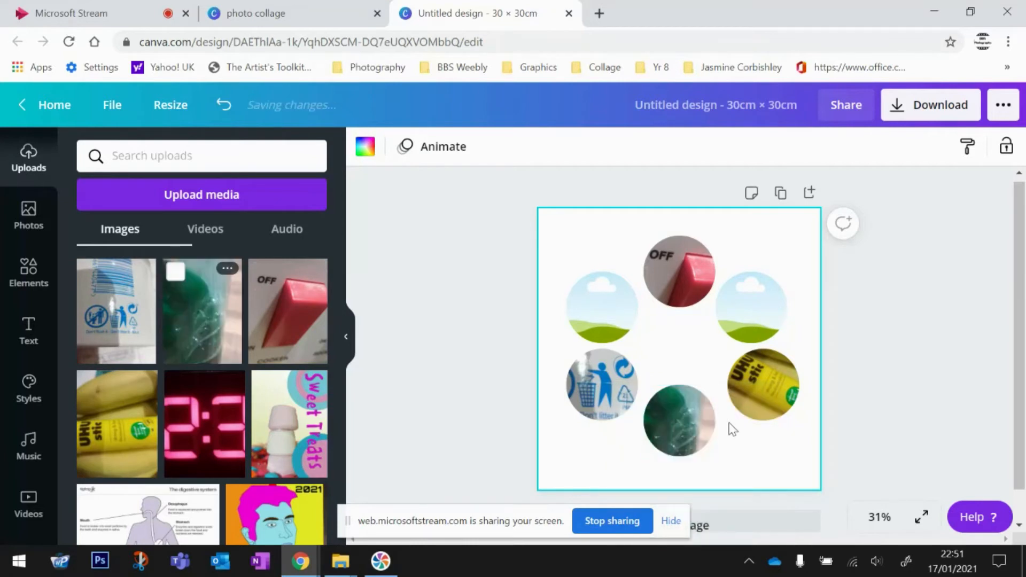
{"action": "double_click", "coordinate": [677, 421]}
{"action": "left_click_drag", "start_coordinate": [717, 369], "coordinate": [787, 327]}
{"action": "mouse_move", "coordinate": [683, 426]}
{"action": "left_mouse_down"}
{"action": "mouse_move", "coordinate": [683, 447]}
{"action": "mouse_move", "coordinate": [689, 416]}
{"action": "mouse_move", "coordinate": [695, 426]}
{"action": "left_mouse_up"}
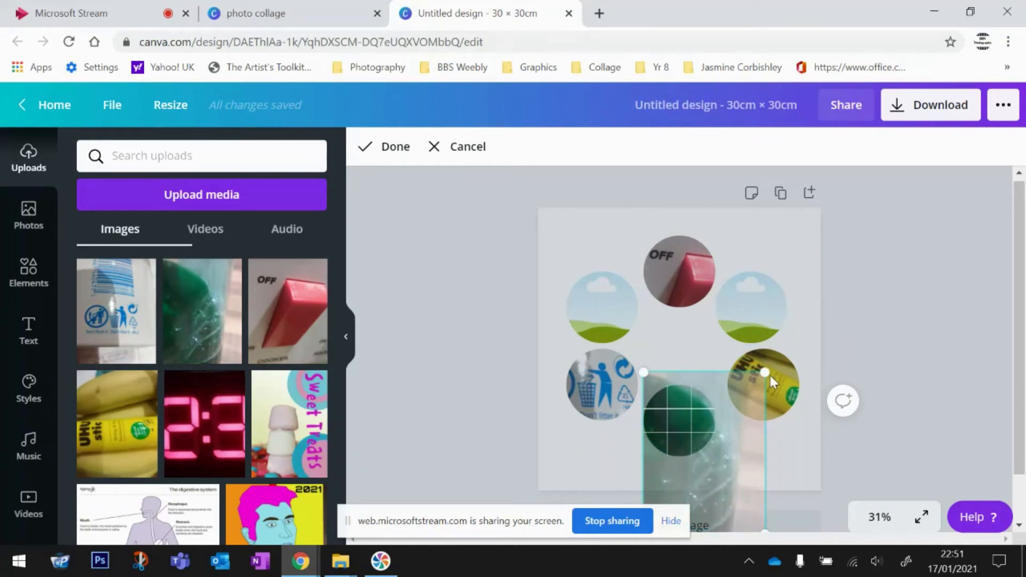
{"action": "mouse_move", "coordinate": [680, 424]}
{"action": "left_mouse_down"}
{"action": "mouse_move", "coordinate": [687, 431]}
{"action": "mouse_move", "coordinate": [681, 414]}
{"action": "mouse_move", "coordinate": [681, 431]}
{"action": "mouse_move", "coordinate": [671, 428]}
{"action": "mouse_move", "coordinate": [680, 435]}
{"action": "left_mouse_up"}
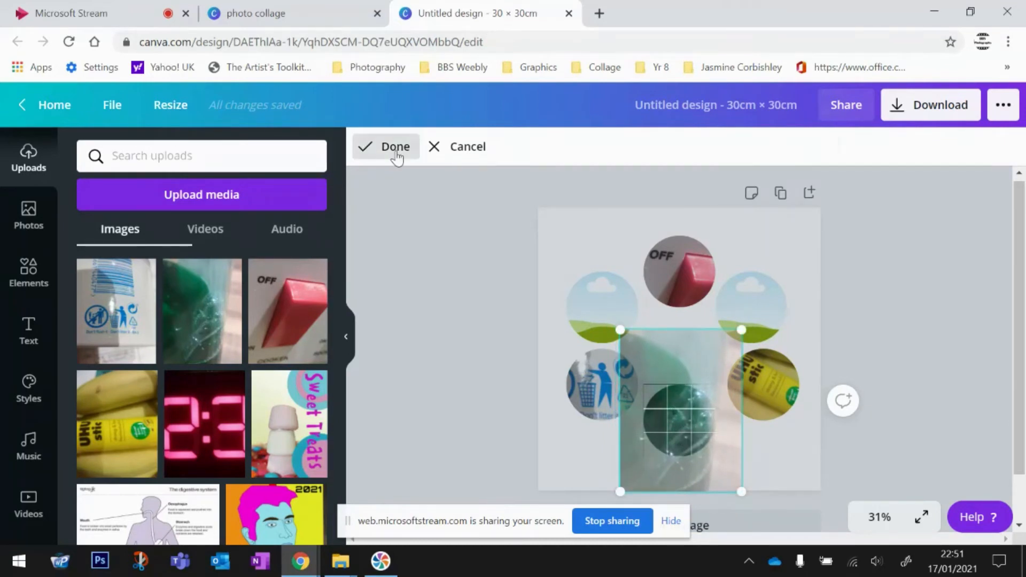
{"action": "left_click", "coordinate": [396, 155]}
{"action": "left_click", "coordinate": [746, 470]}
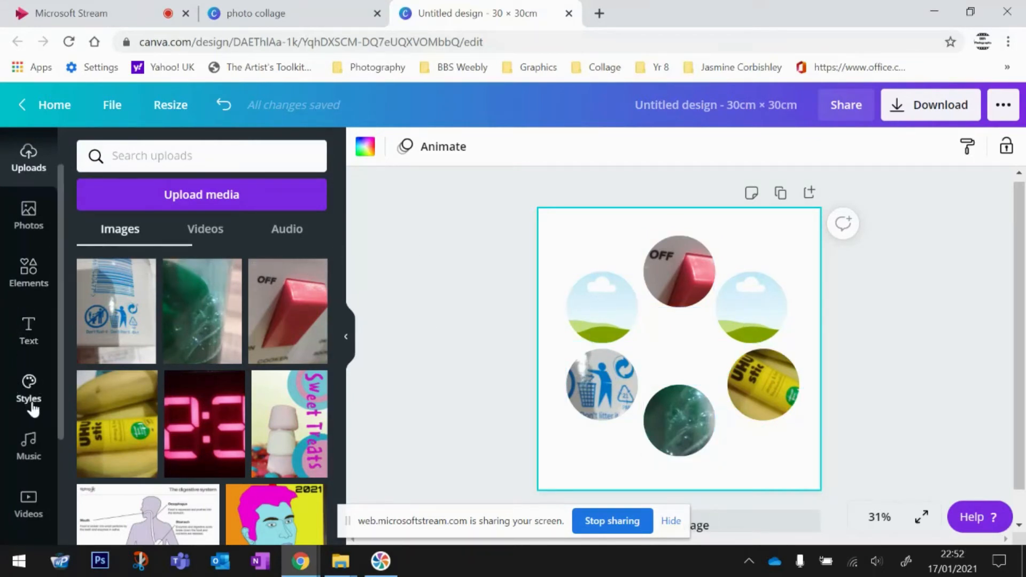
- Browse all gradient backgrounds, trying yellow and green before settling on the red-orange gradient
{"action": "scroll", "coordinate": [32, 409], "scroll_direction": "down", "scroll_amount": 3}
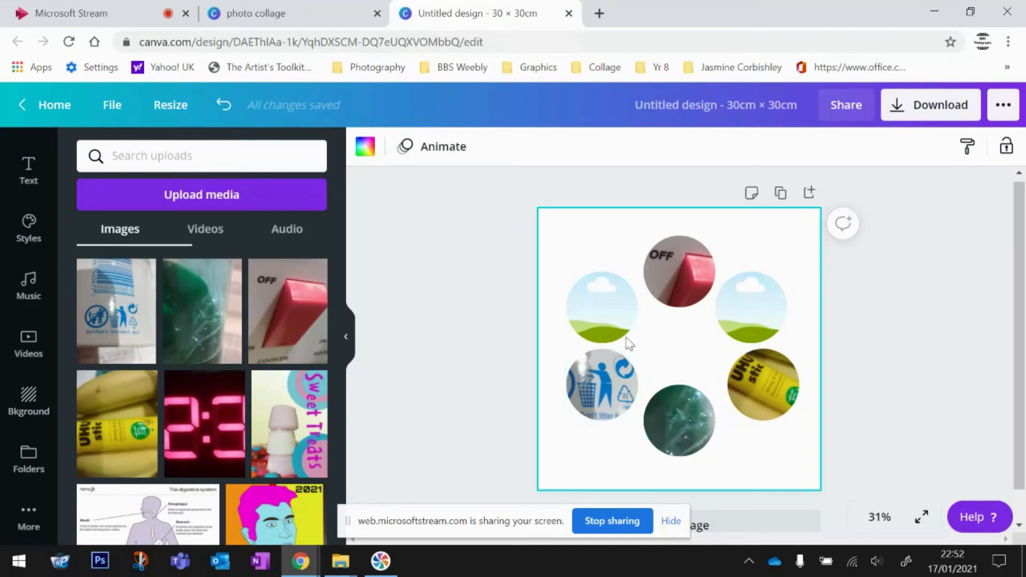
{"action": "left_click", "coordinate": [29, 403]}
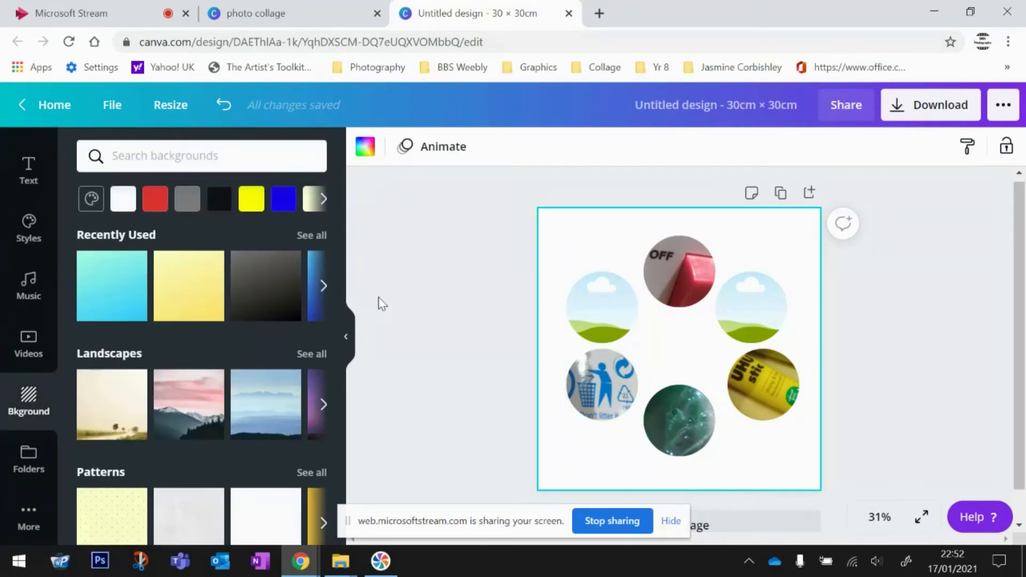
{"action": "left_click", "coordinate": [323, 287]}
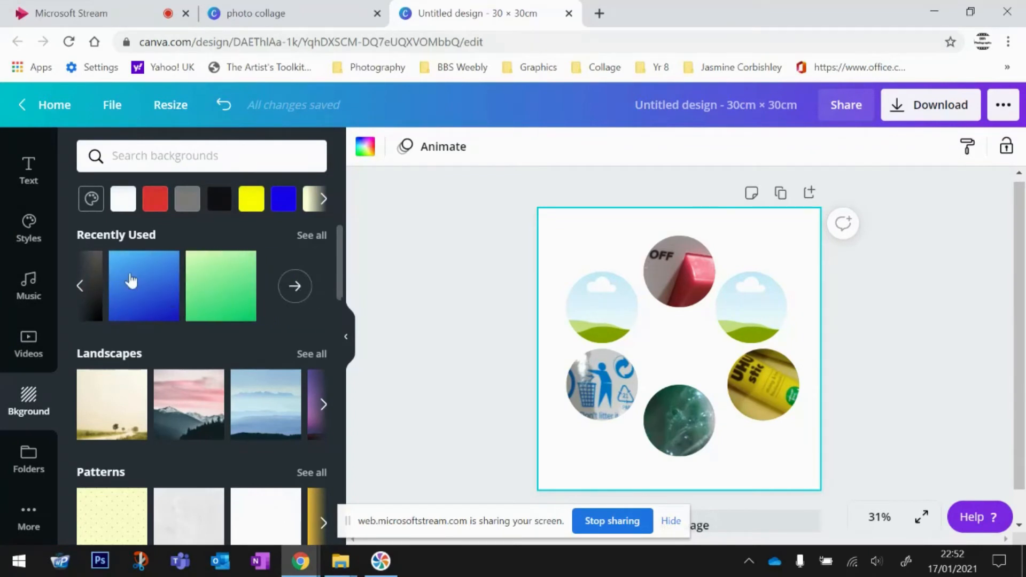
{"action": "left_click_drag", "start_coordinate": [342, 269], "coordinate": [334, 380]}
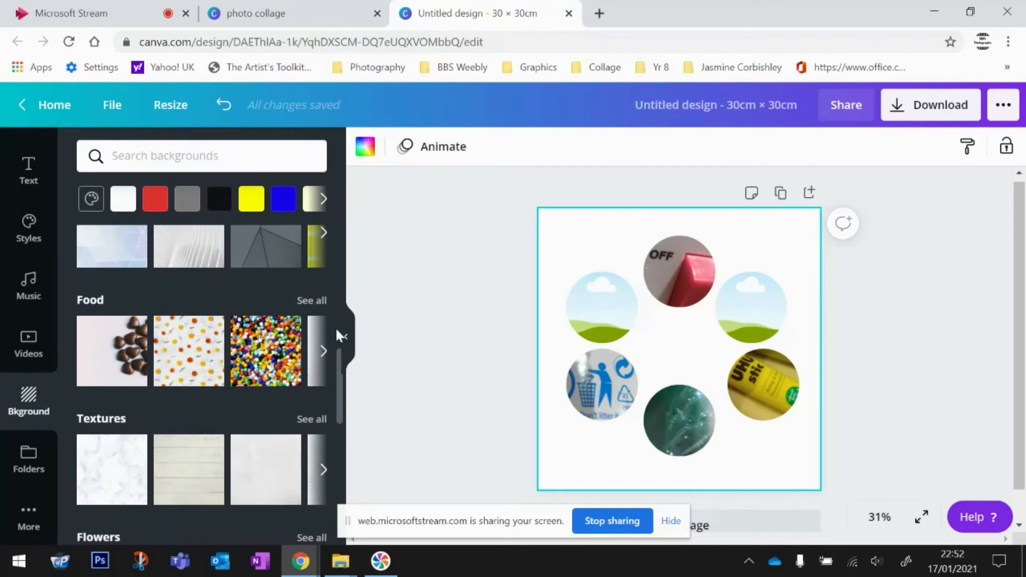
{"action": "left_click_drag", "start_coordinate": [339, 375], "coordinate": [380, 264]}
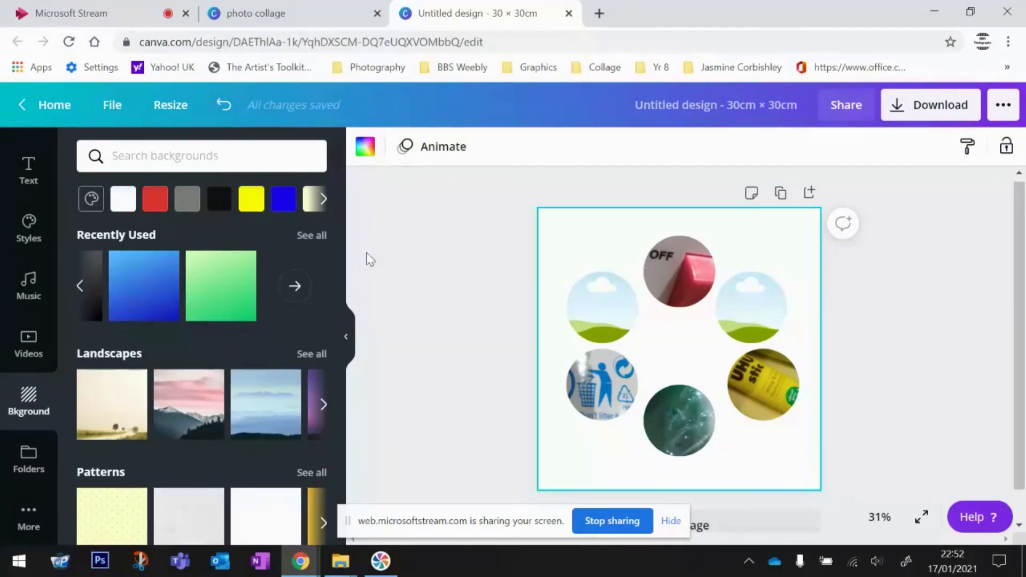
{"action": "mouse_move", "coordinate": [342, 254]}
{"action": "left_mouse_down"}
{"action": "mouse_move", "coordinate": [340, 279]}
{"action": "mouse_move", "coordinate": [347, 238]}
{"action": "mouse_move", "coordinate": [342, 299]}
{"action": "mouse_move", "coordinate": [341, 249]}
{"action": "left_mouse_up"}
{"action": "left_click_drag", "start_coordinate": [341, 253], "coordinate": [355, 334]}
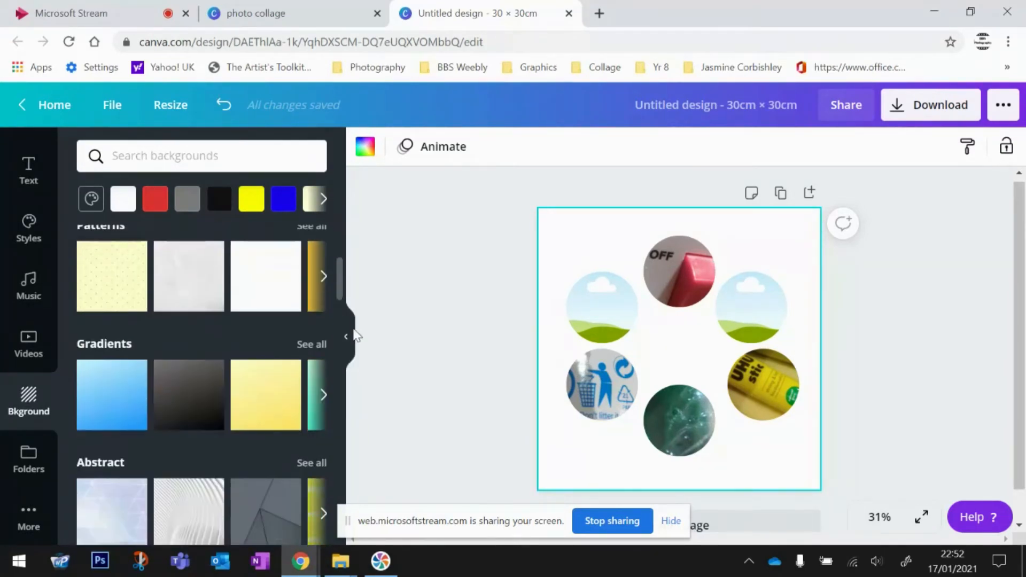
{"action": "left_click", "coordinate": [304, 344]}
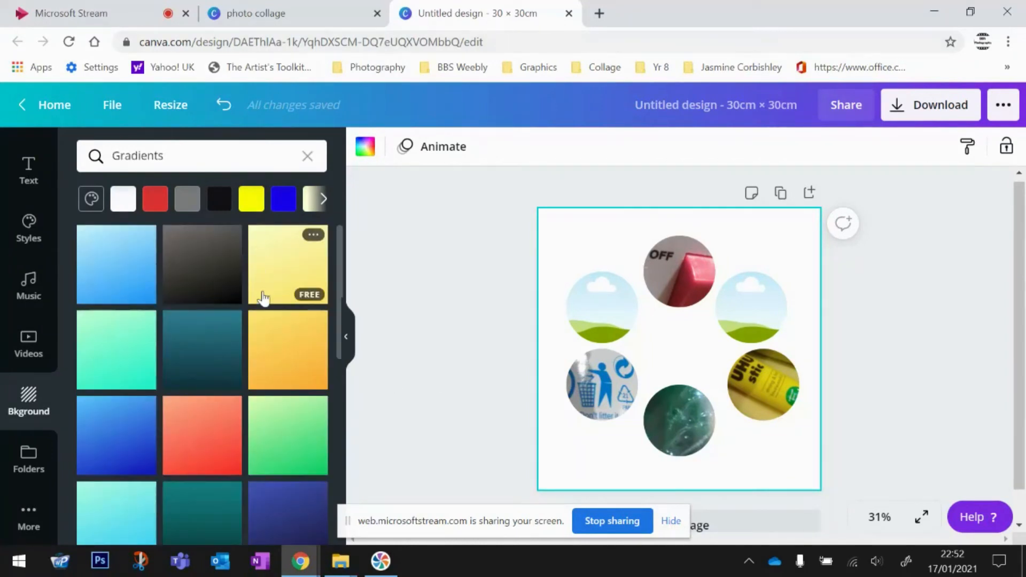
{"action": "left_click", "coordinate": [286, 272]}
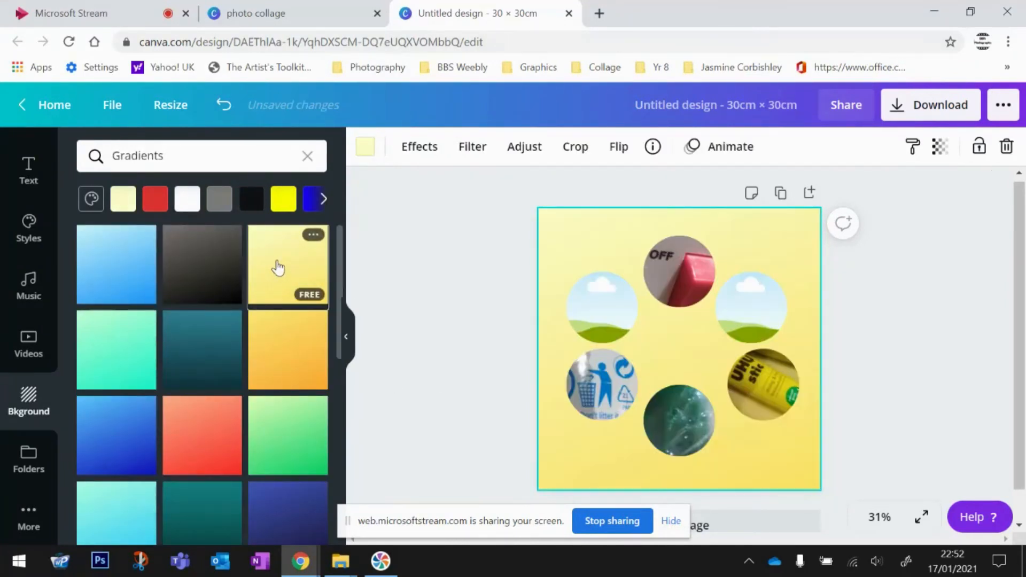
{"action": "left_click", "coordinate": [286, 428]}
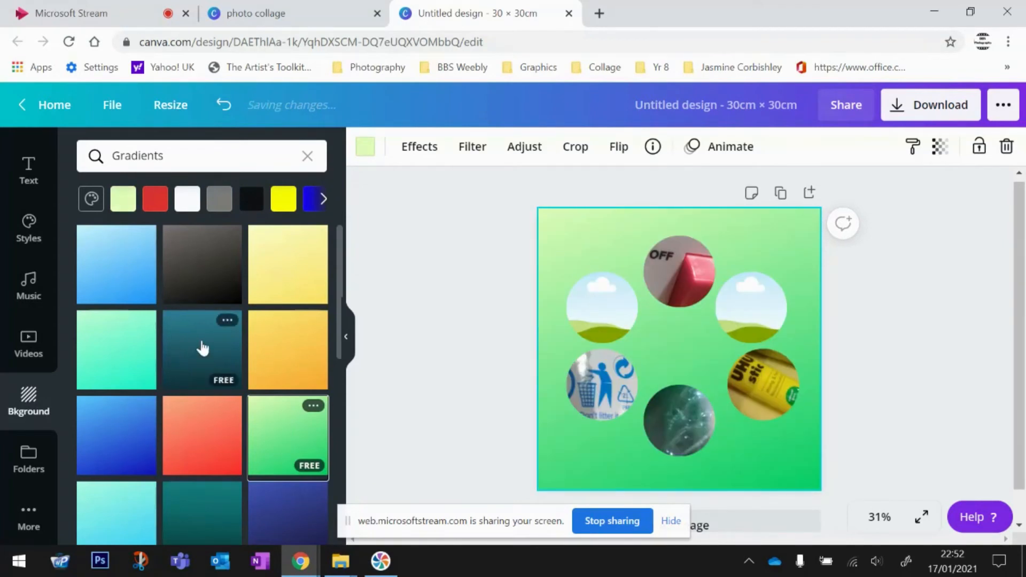
{"action": "left_click", "coordinate": [194, 438]}
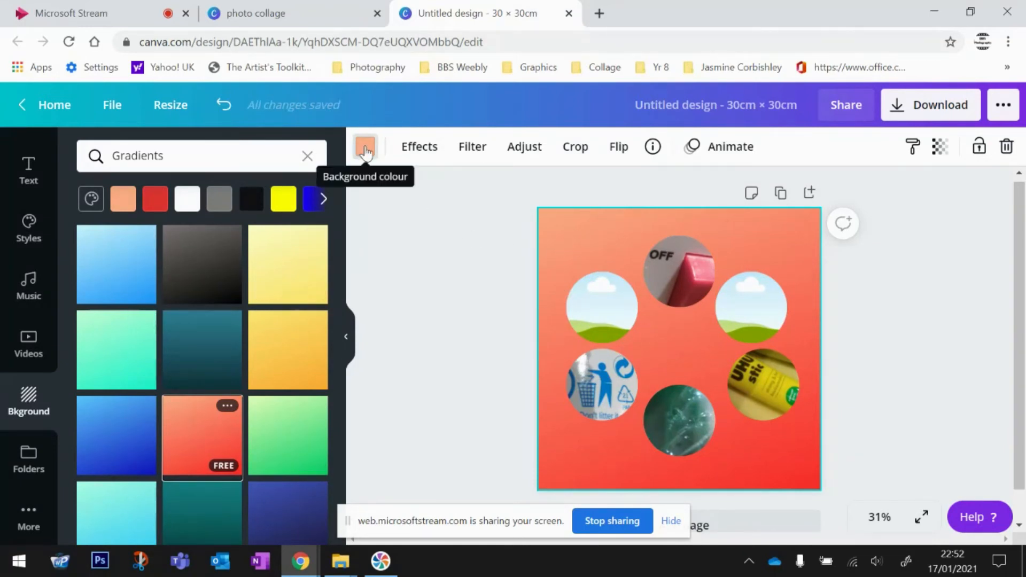
- Adjust the gradient to a lighter custom pink shade and set its transparency to 32
{"action": "left_click", "coordinate": [365, 150]}
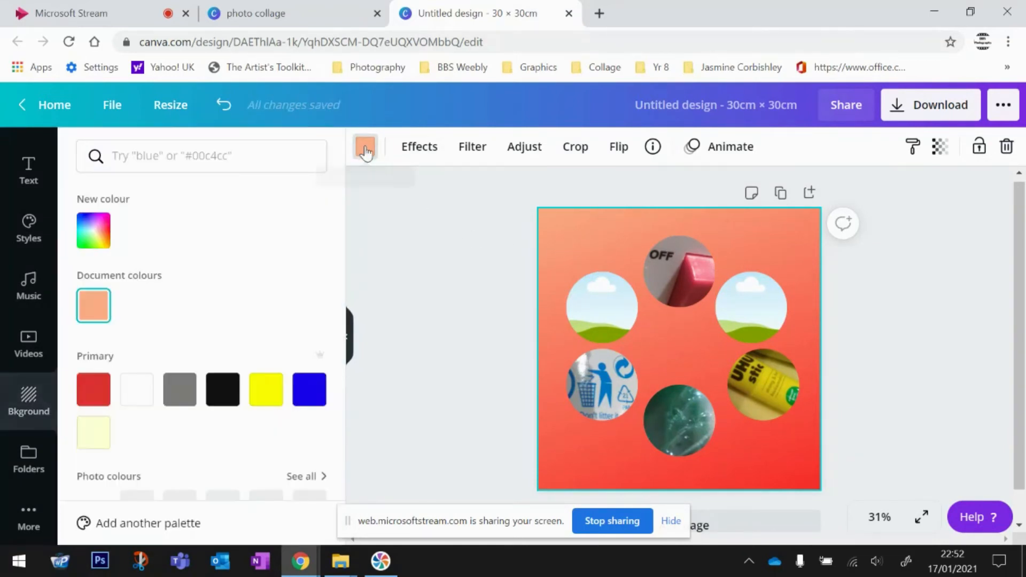
{"action": "left_click", "coordinate": [98, 234]}
{"action": "left_click_drag", "start_coordinate": [206, 299], "coordinate": [91, 278]}
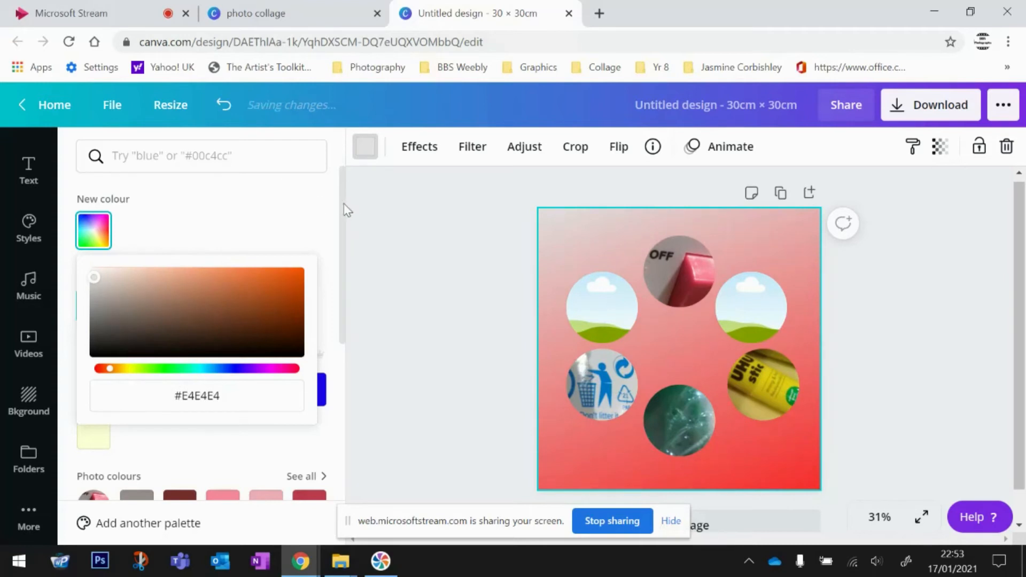
{"action": "left_click", "coordinate": [373, 224]}
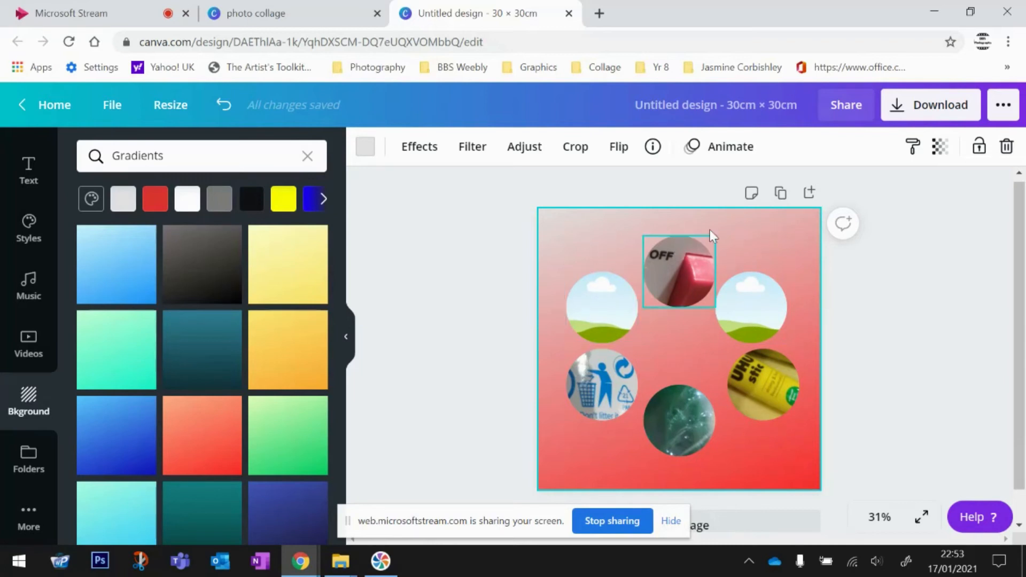
{"action": "left_click", "coordinate": [942, 155]}
{"action": "left_click_drag", "start_coordinate": [891, 198], "coordinate": [823, 200]}
- Switch the page background to solid yellow
{"action": "left_click", "coordinate": [893, 282]}
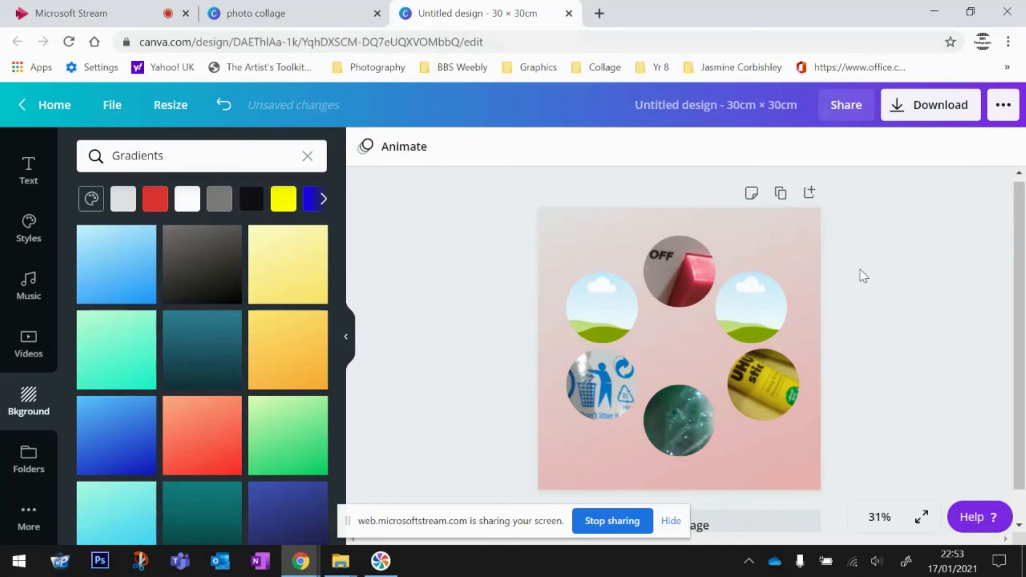
{"action": "left_click", "coordinate": [283, 199]}
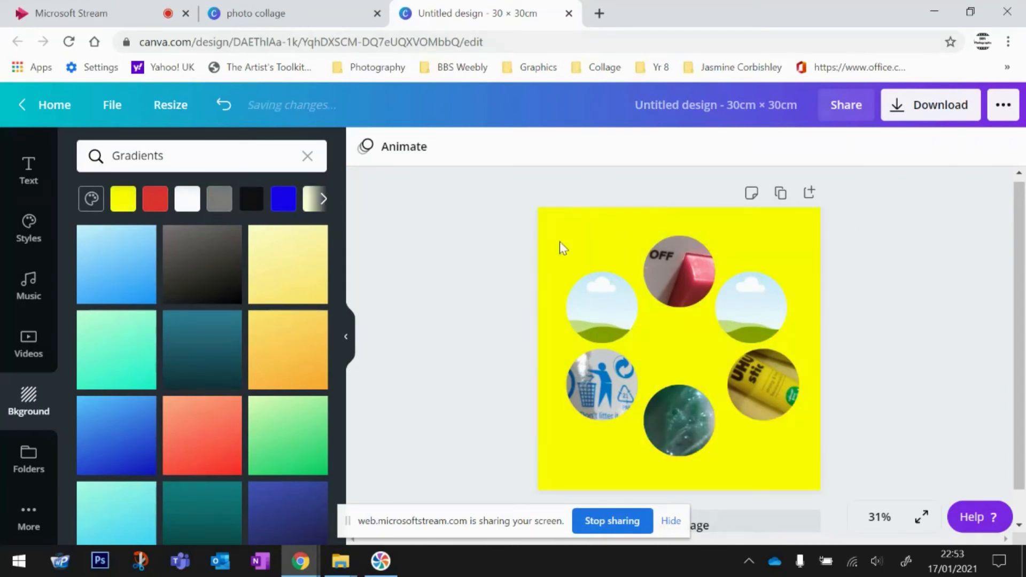
{"action": "left_click", "coordinate": [576, 247]}
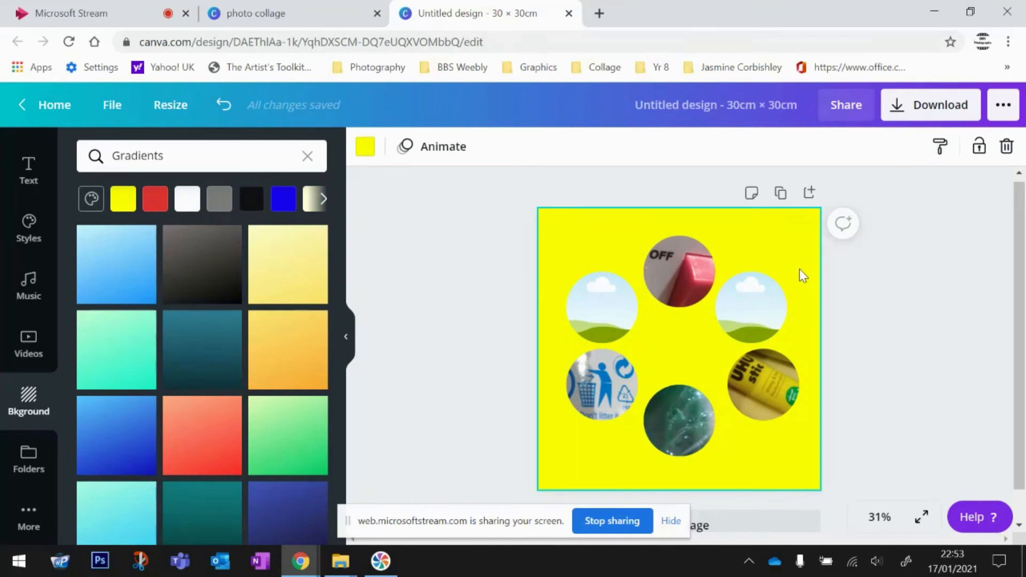
{"action": "left_click", "coordinate": [364, 151]}
{"action": "left_click", "coordinate": [364, 151]}
{"action": "left_click", "coordinate": [408, 316]}
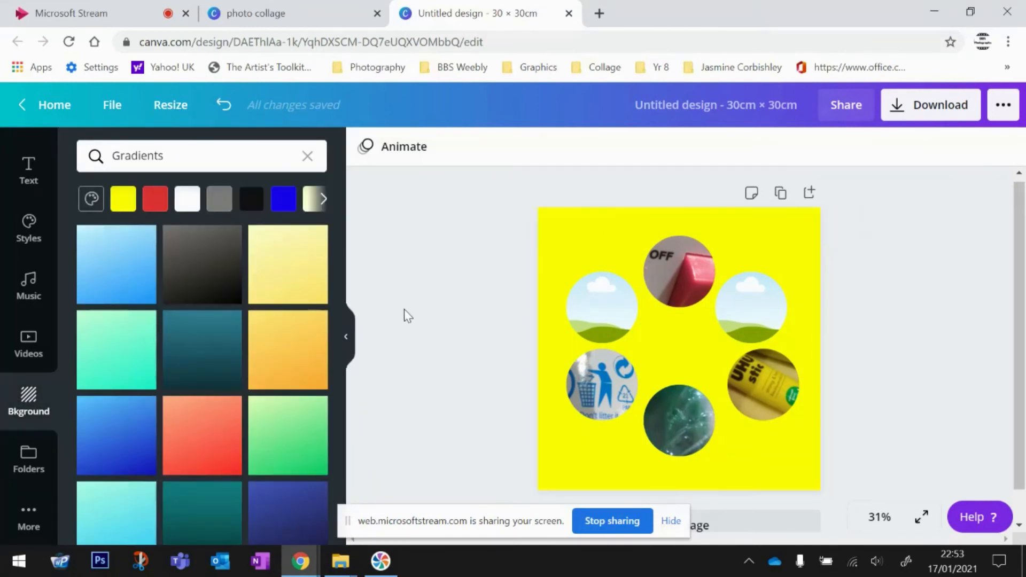
- Try a custom white background colour, then apply the pale yellow gradient tile instead
{"action": "left_click", "coordinate": [777, 248]}
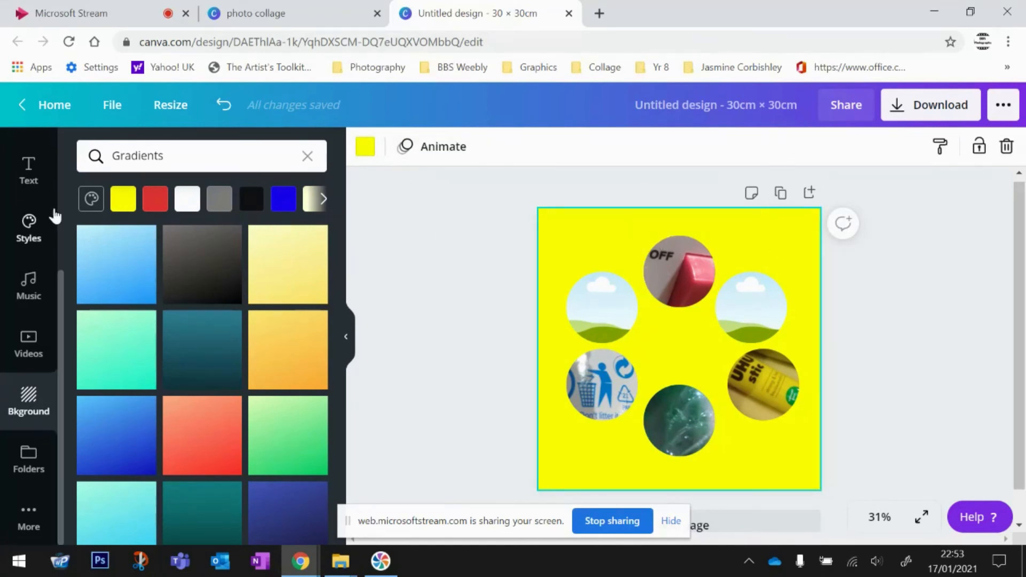
{"action": "left_click", "coordinate": [92, 200]}
{"action": "left_click", "coordinate": [105, 267]}
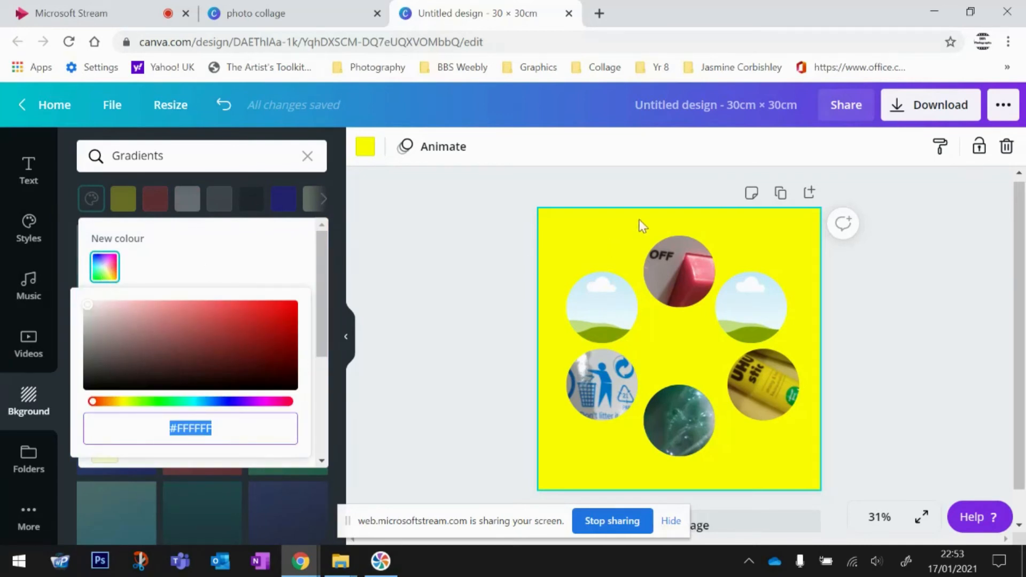
{"action": "left_click_drag", "start_coordinate": [155, 302], "coordinate": [89, 305]}
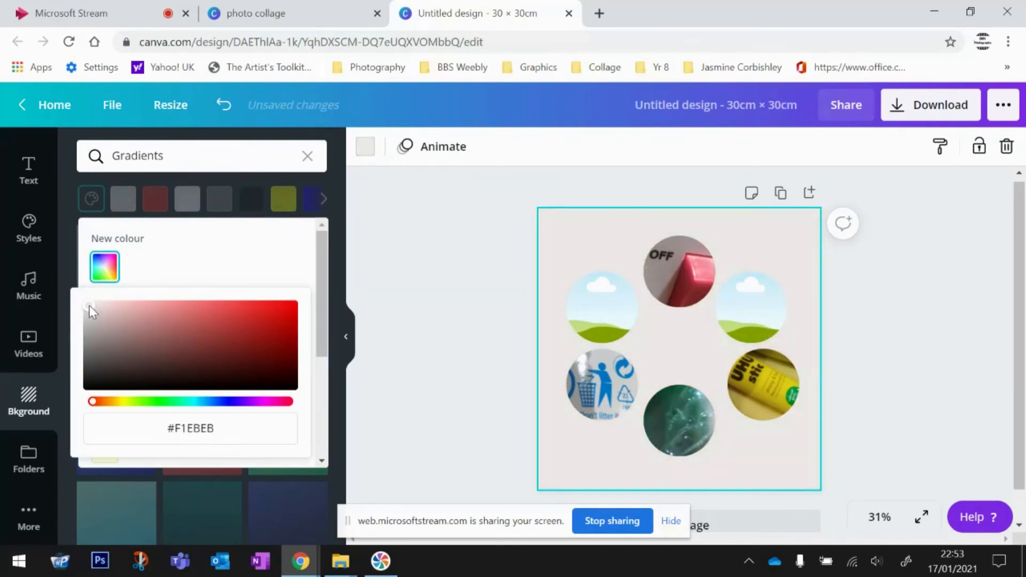
{"action": "left_click", "coordinate": [468, 280]}
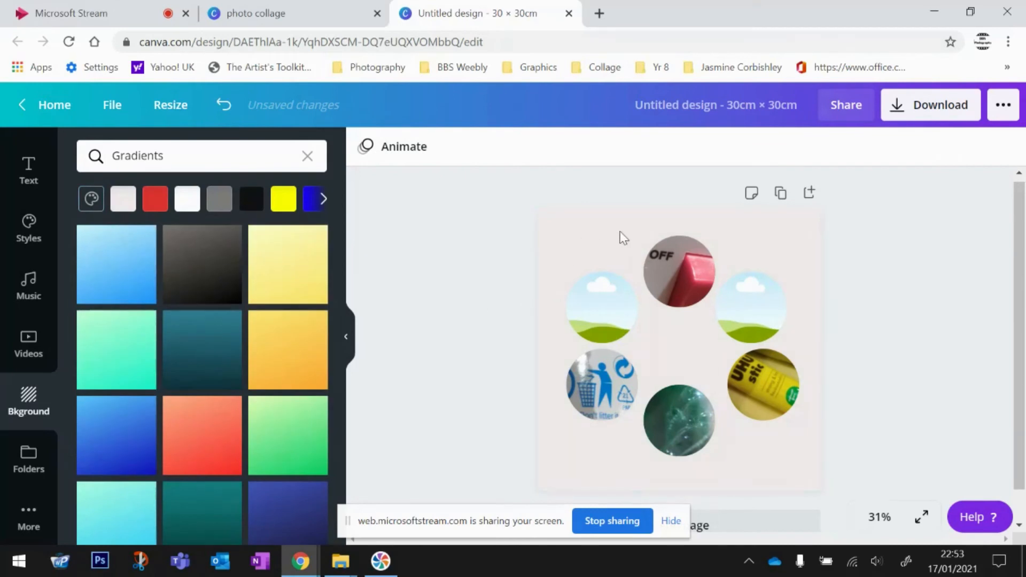
{"action": "left_click", "coordinate": [296, 258]}
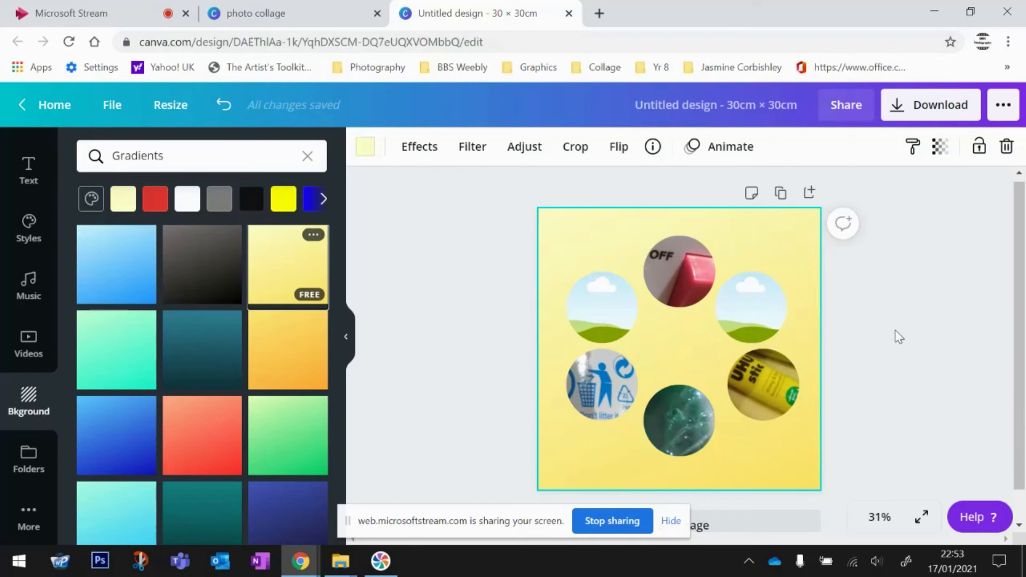
{"action": "left_click", "coordinate": [346, 337]}
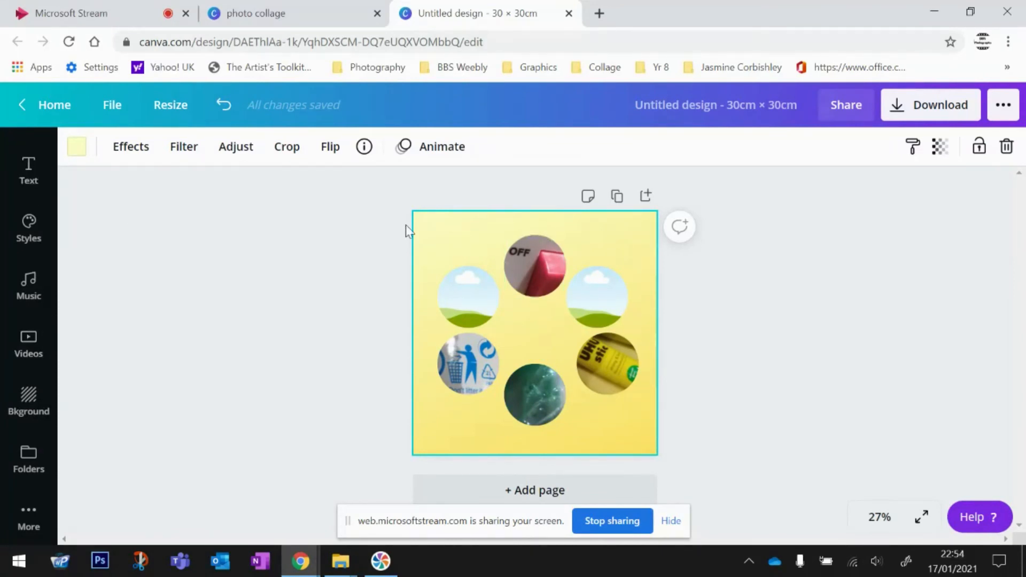
- Add a heading reading 'Colour Wheel' and drag it to the page's top-left corner
{"action": "left_click", "coordinate": [37, 175]}
{"action": "left_click", "coordinate": [211, 233]}
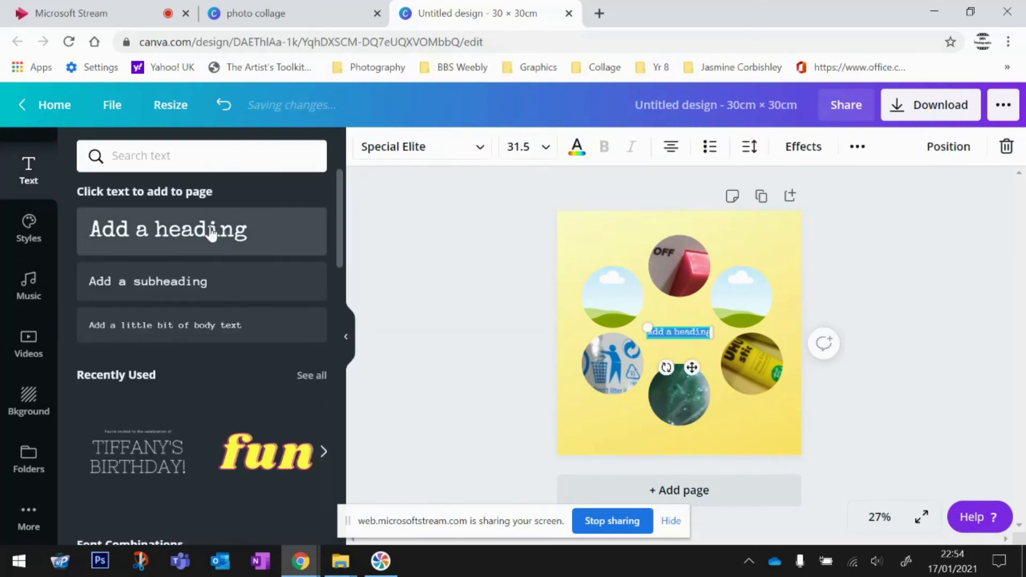
{"action": "left_click_drag", "start_coordinate": [692, 368], "coordinate": [616, 264]}
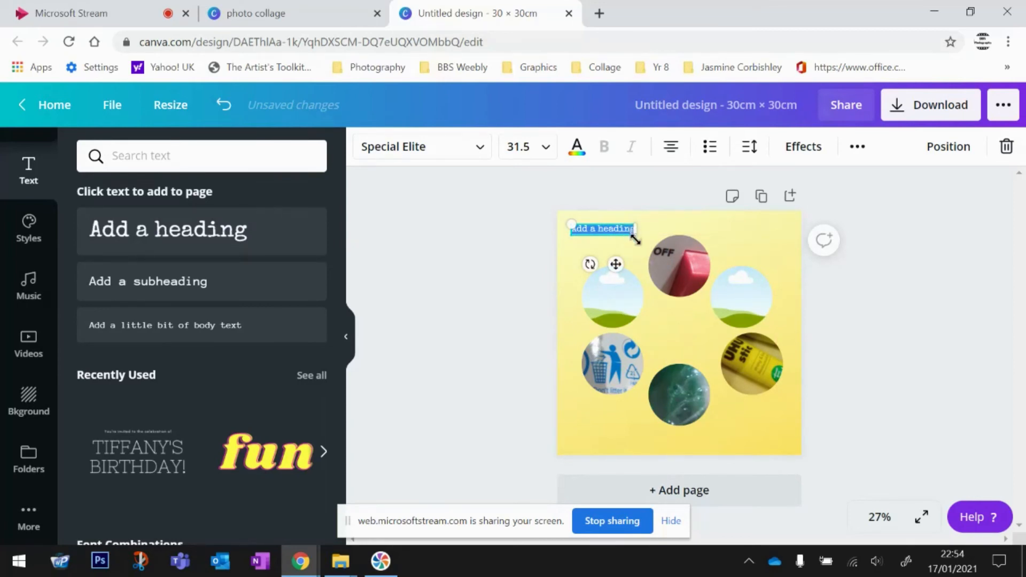
{"action": "type", "text": "Colou"}
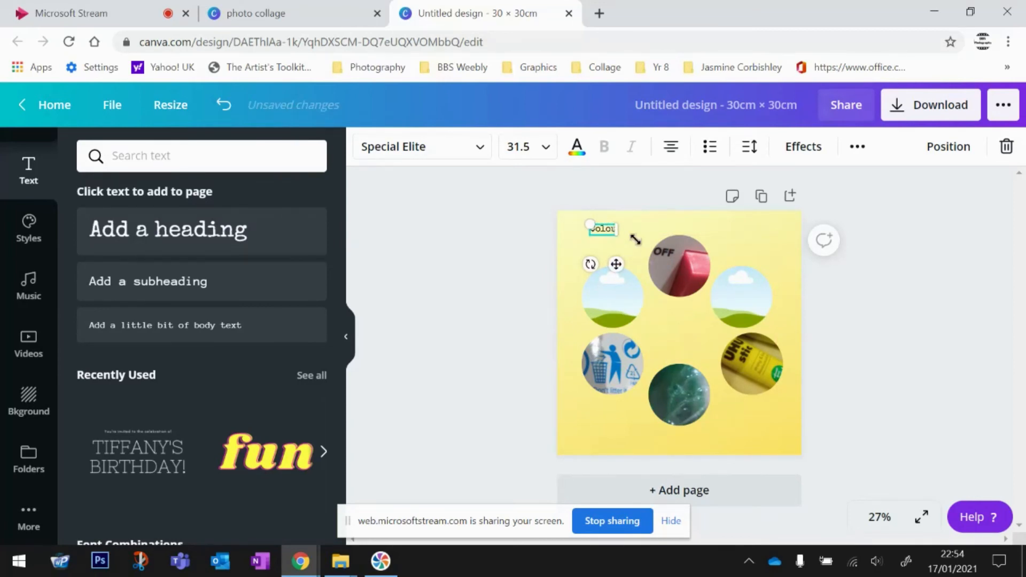
{"action": "type", "text": "r W"}
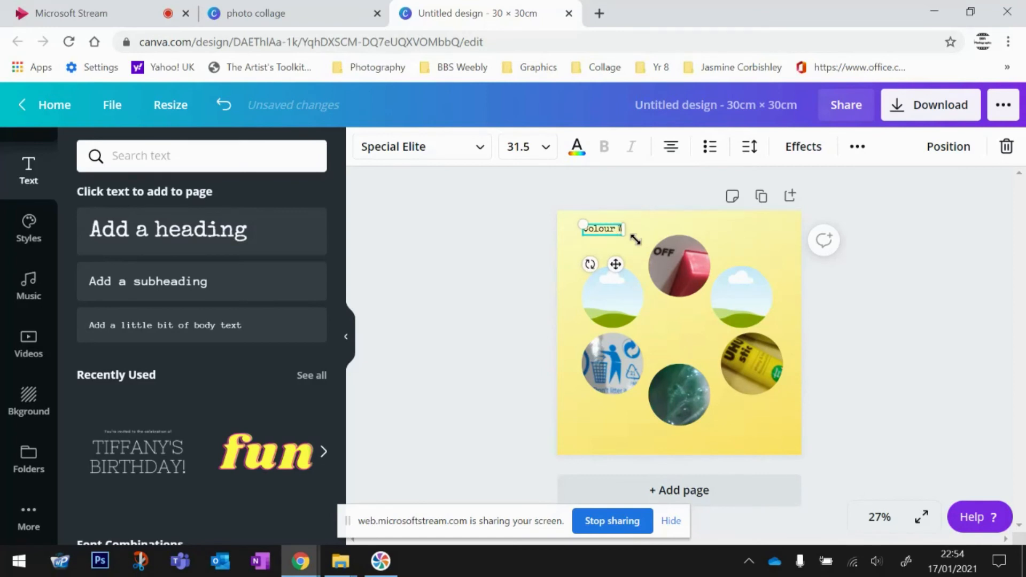
{"action": "type", "text": "heel"}
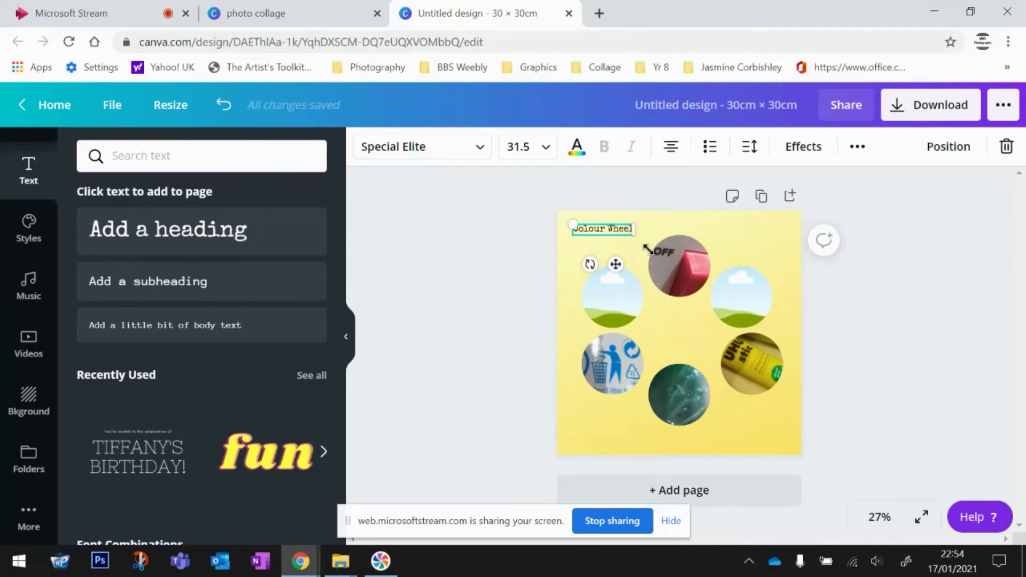
{"action": "left_click", "coordinate": [481, 152]}
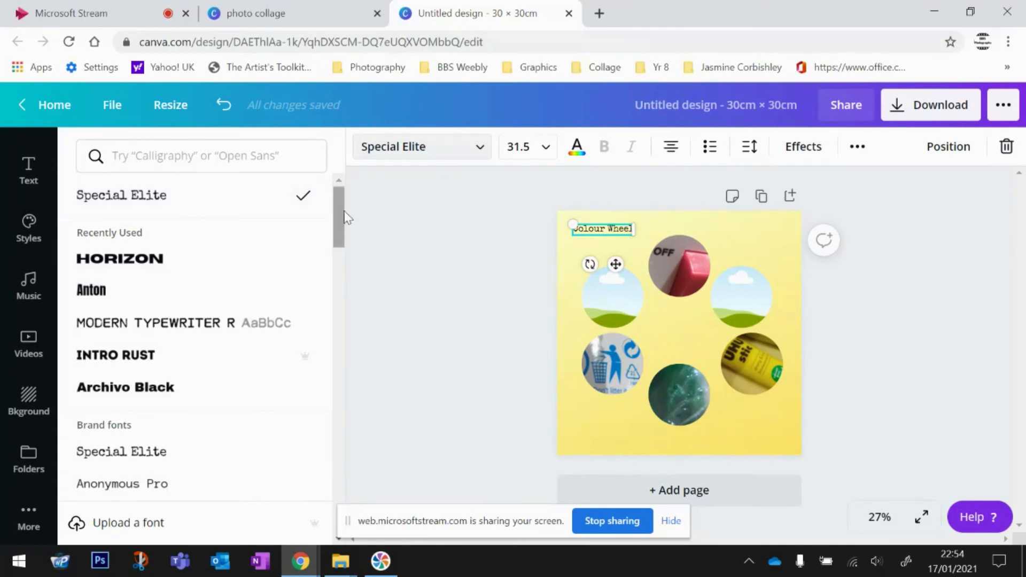
- Change the heading font to Belleza and roughly resize and reposition it on the page
{"action": "left_click_drag", "start_coordinate": [338, 219], "coordinate": [349, 366]}
{"action": "scroll", "coordinate": [266, 314], "scroll_direction": "up", "scroll_amount": 1}
{"action": "left_click", "coordinate": [108, 295]}
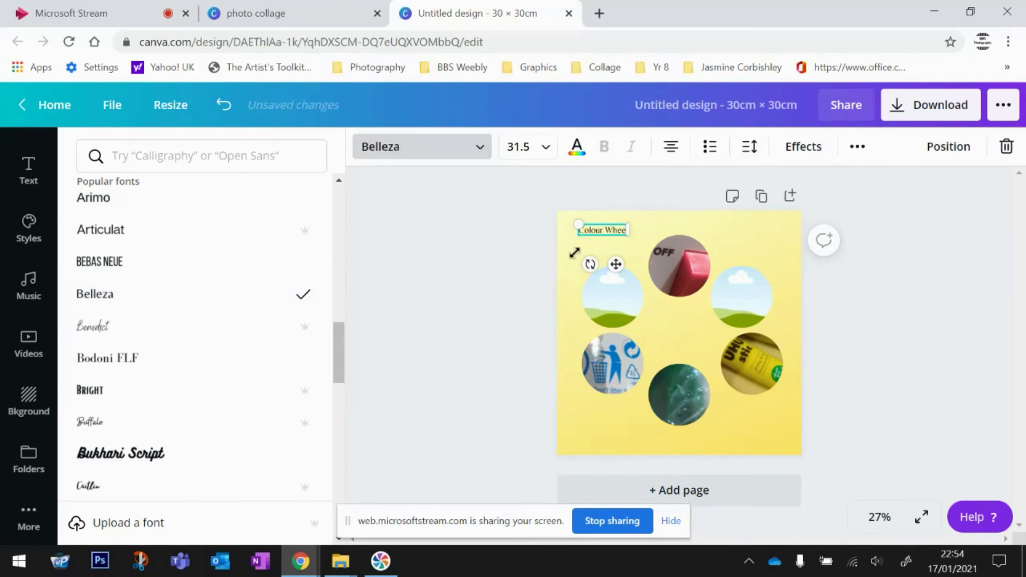
{"action": "left_click_drag", "start_coordinate": [572, 225], "coordinate": [508, 208]}
{"action": "left_click_drag", "start_coordinate": [606, 264], "coordinate": [657, 266]}
{"action": "mouse_move", "coordinate": [559, 212]}
{"action": "left_mouse_down"}
{"action": "mouse_move", "coordinate": [609, 222]}
{"action": "mouse_move", "coordinate": [567, 207]}
{"action": "left_mouse_up"}
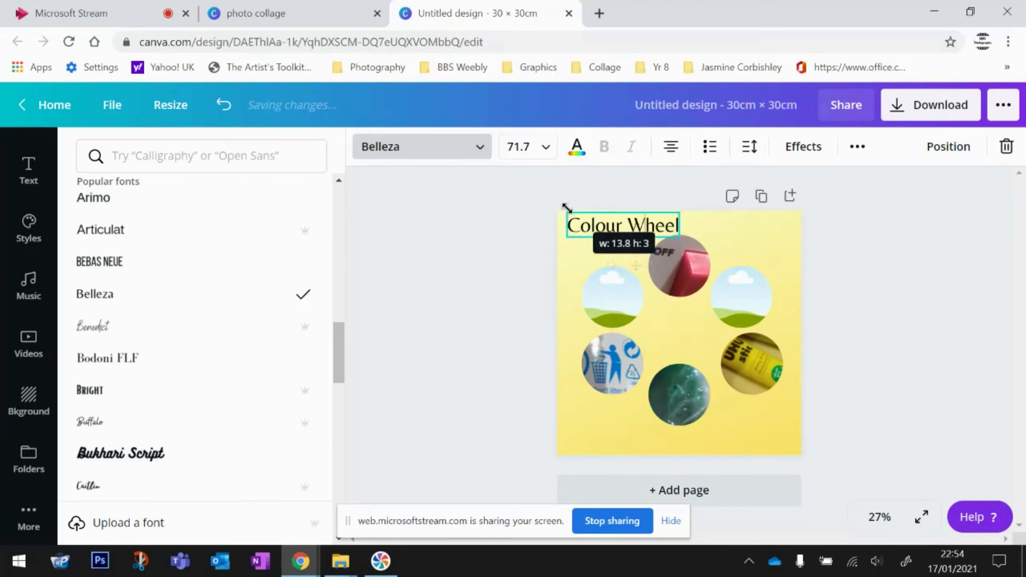
- Set the heading font size to 100 and widen its box across the top of the page
{"action": "left_click", "coordinate": [545, 147]}
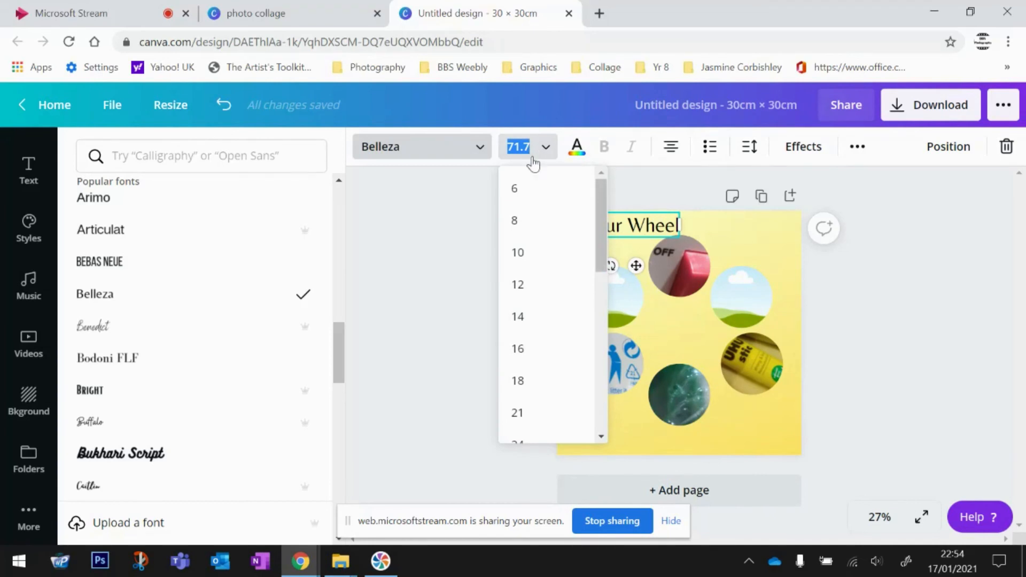
{"action": "left_click", "coordinate": [515, 189]}
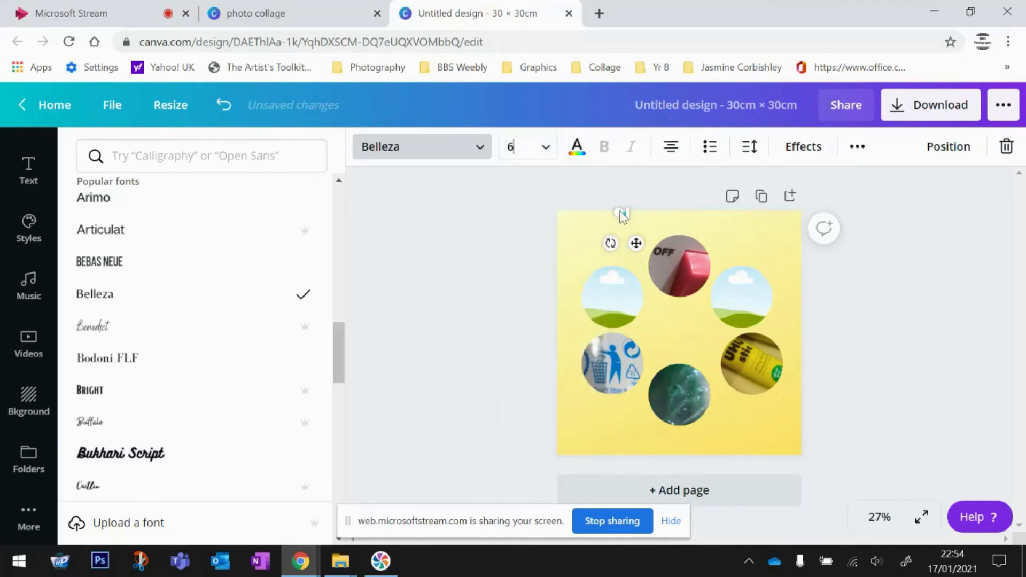
{"action": "left_click", "coordinate": [545, 148]}
{"action": "left_click", "coordinate": [522, 382]}
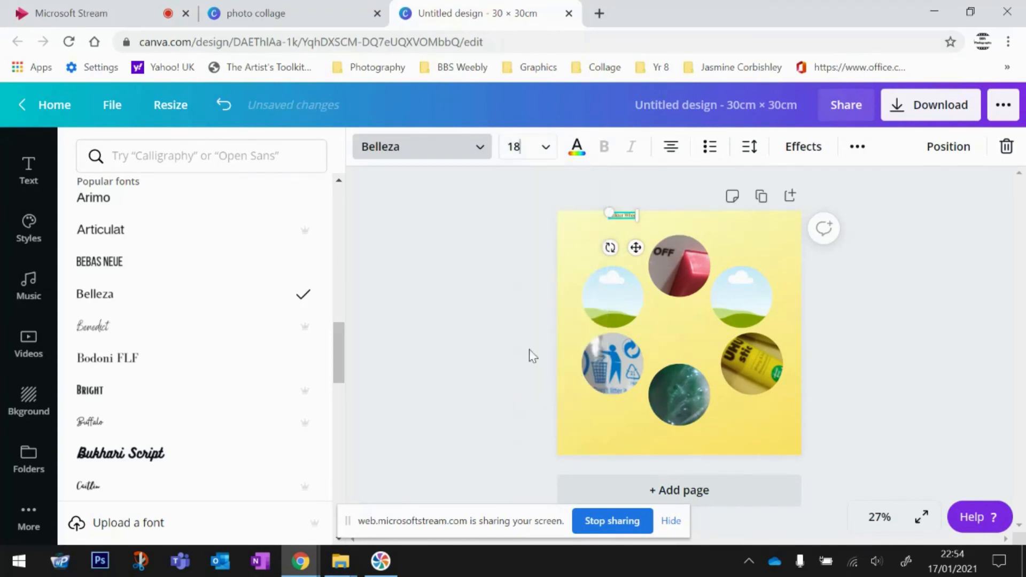
{"action": "left_click", "coordinate": [531, 150]}
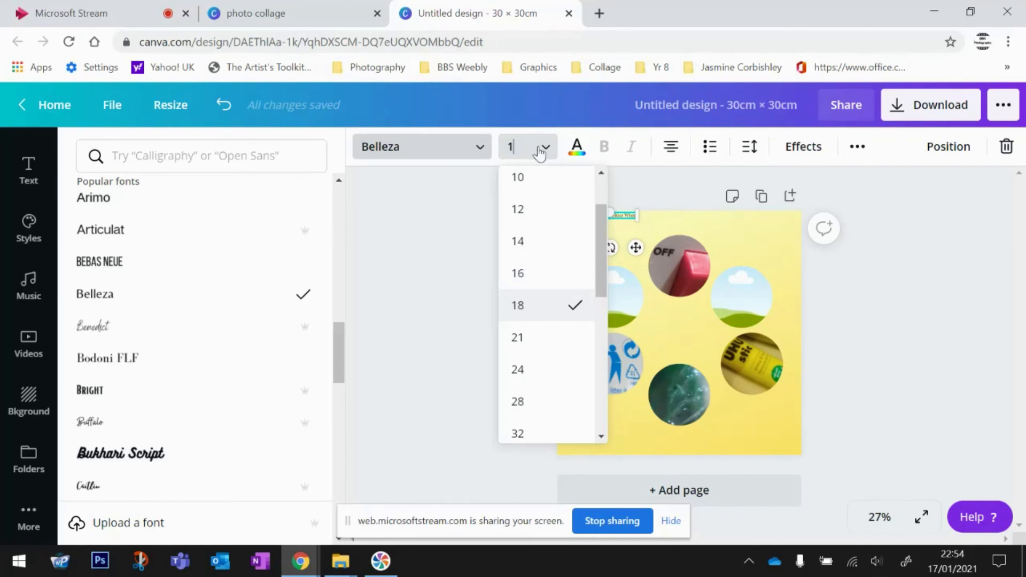
{"action": "key", "text": "Return"}
{"action": "left_click_drag", "start_coordinate": [688, 249], "coordinate": [802, 243]}
{"action": "left_click_drag", "start_coordinate": [692, 276], "coordinate": [692, 268]}
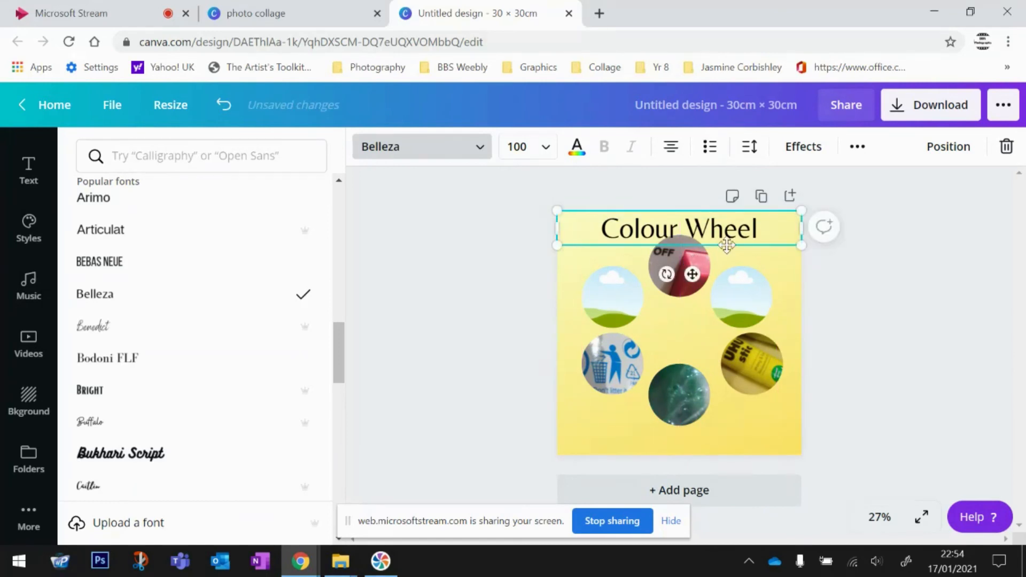
- Shift the heading and photo ring down together, then move the 'Colour Wheel' heading back to the top edge
{"action": "left_click", "coordinate": [783, 260]}
{"action": "left_click", "coordinate": [798, 265]}
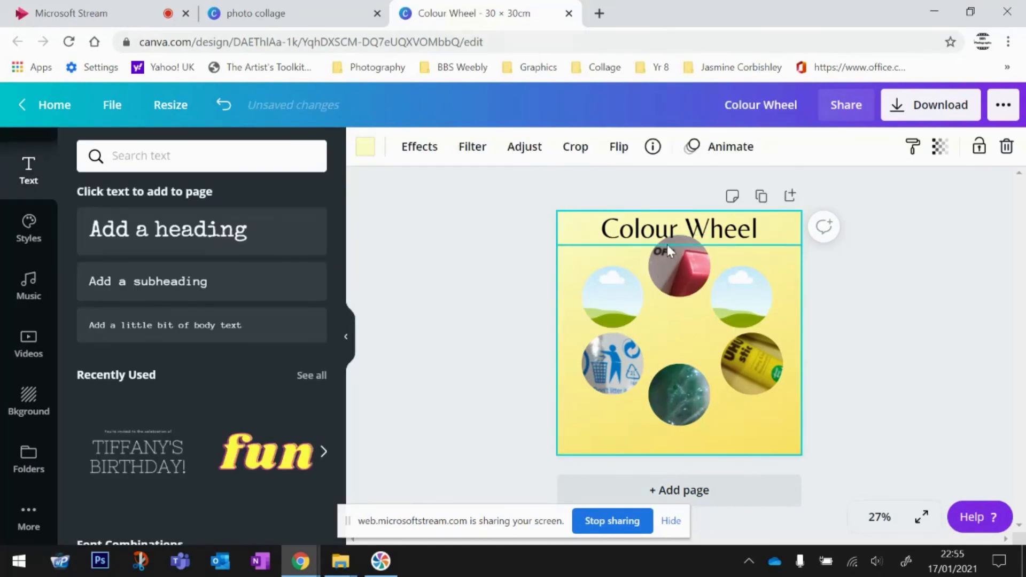
{"action": "left_click_drag", "start_coordinate": [774, 434], "coordinate": [574, 250]}
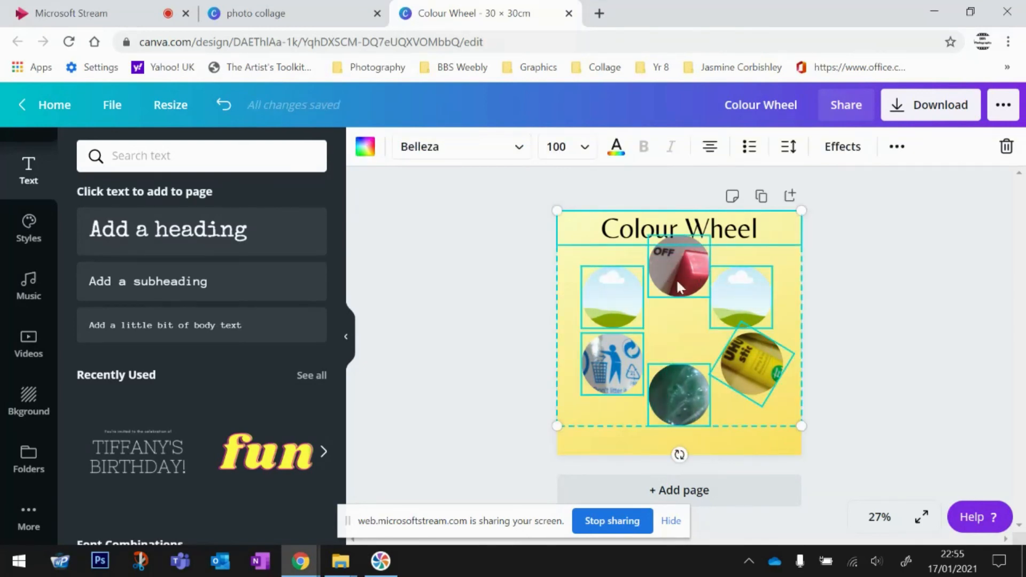
{"action": "mouse_move", "coordinate": [748, 293]}
{"action": "left_mouse_down"}
{"action": "mouse_move", "coordinate": [744, 309]}
{"action": "mouse_move", "coordinate": [745, 301]}
{"action": "left_mouse_up"}
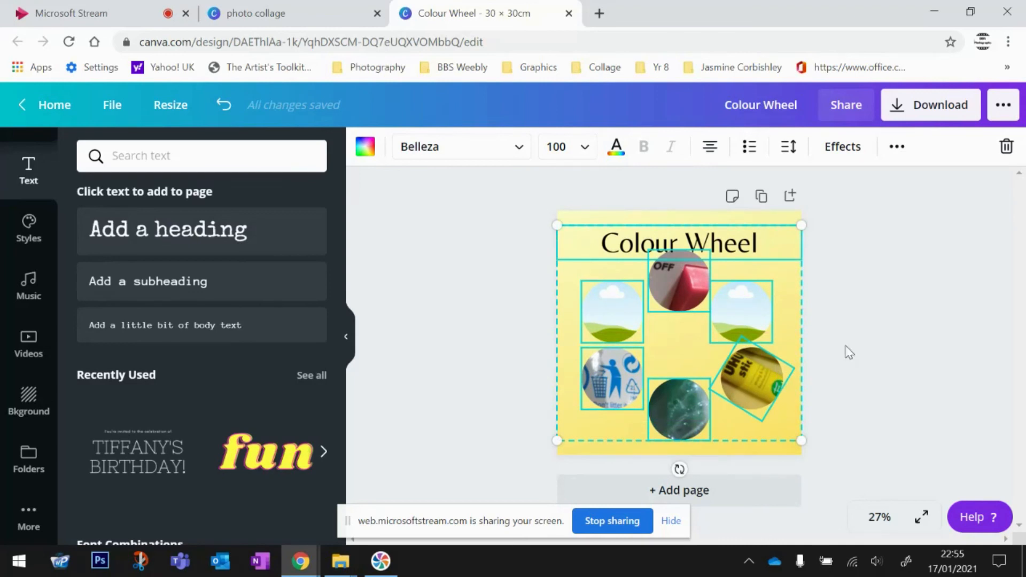
{"action": "left_click", "coordinate": [873, 270]}
{"action": "left_click_drag", "start_coordinate": [725, 243], "coordinate": [727, 230]}
{"action": "left_click", "coordinate": [866, 290]}
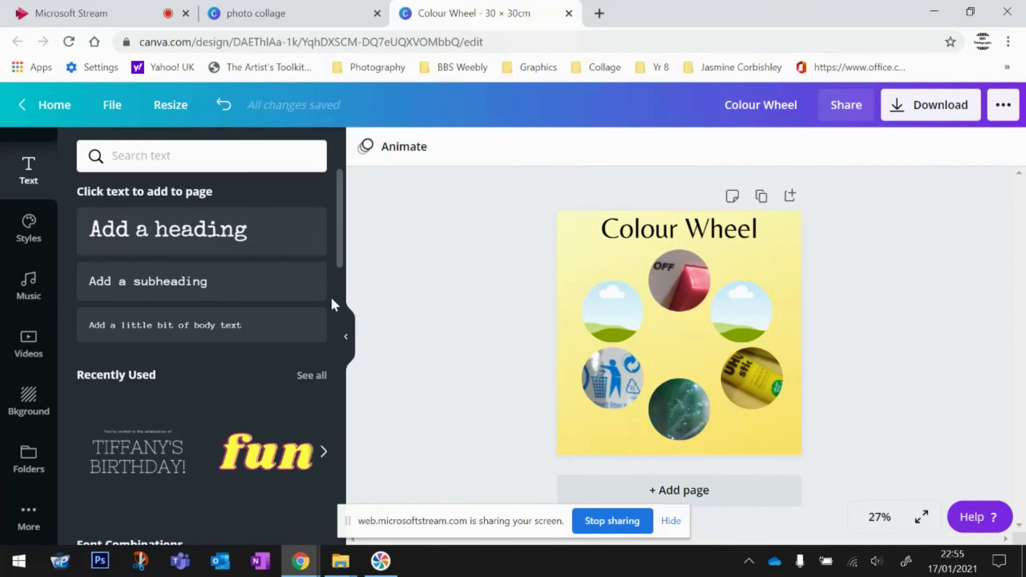
{"action": "left_click", "coordinate": [346, 341]}
{"action": "left_click", "coordinate": [847, 107]}
{"action": "left_click", "coordinate": [918, 234]}
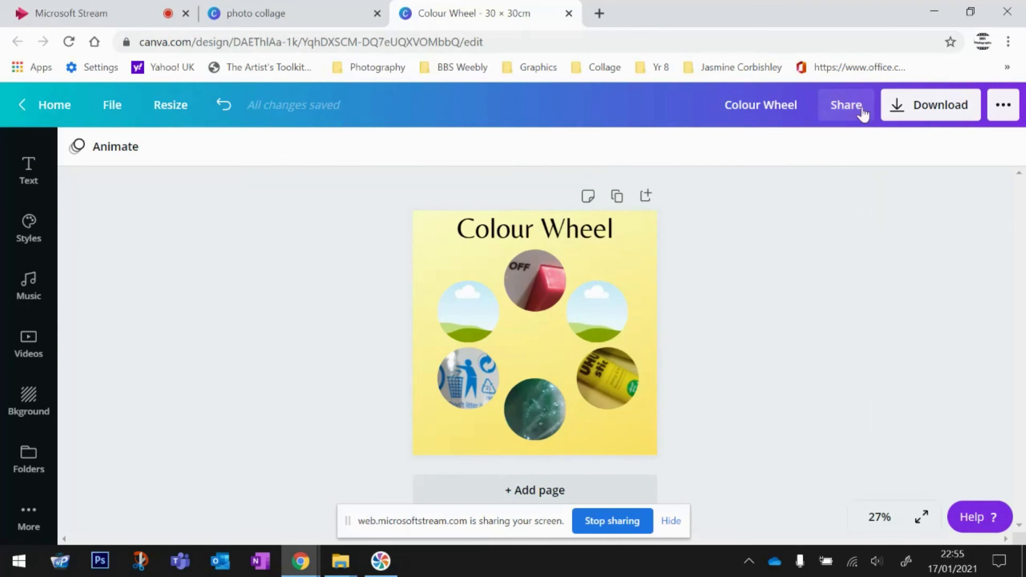
- Download the design with the file type changed from PNG to JPG
{"action": "left_click", "coordinate": [899, 106]}
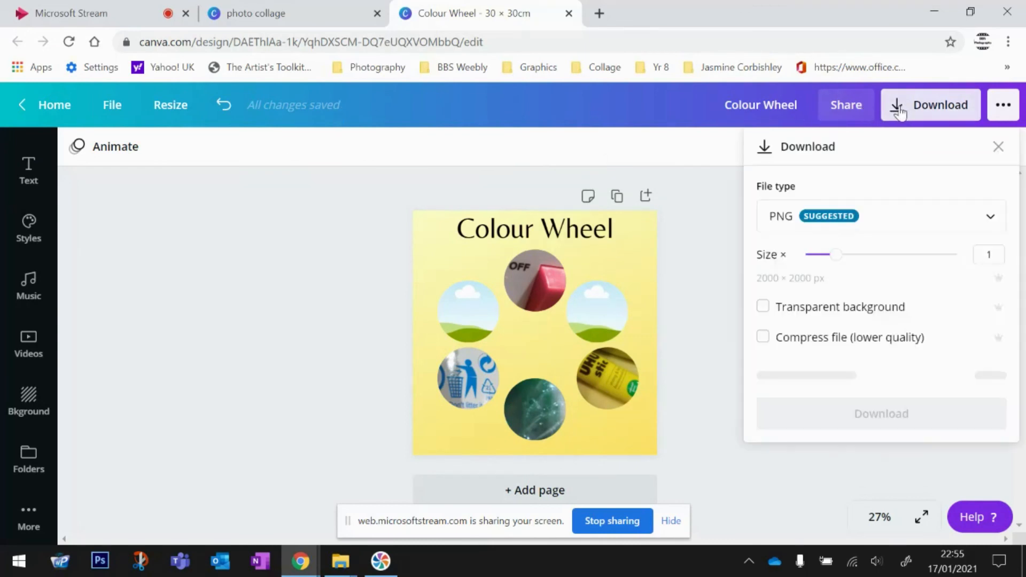
{"action": "left_click", "coordinate": [883, 223]}
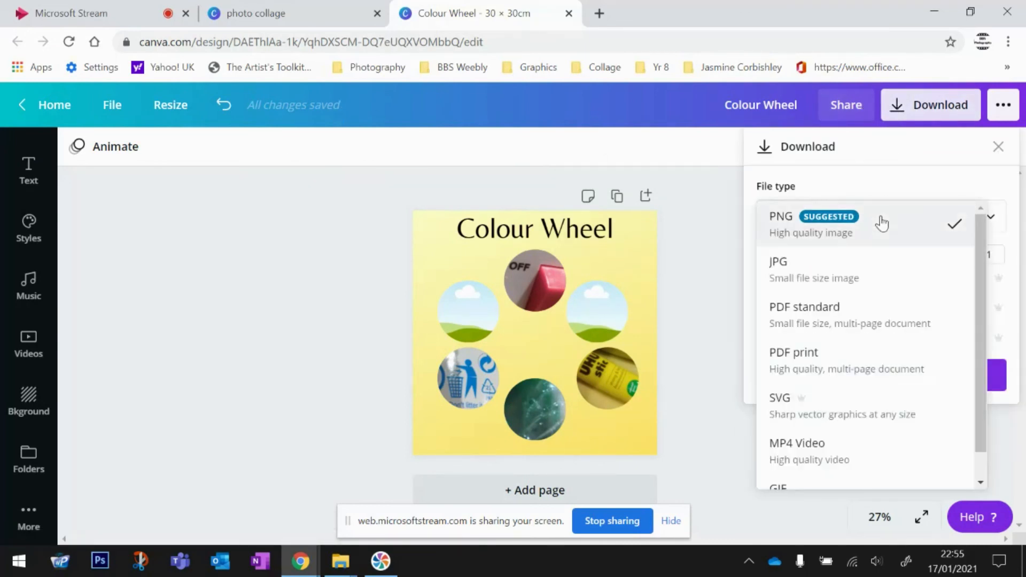
{"action": "left_click", "coordinate": [778, 264]}
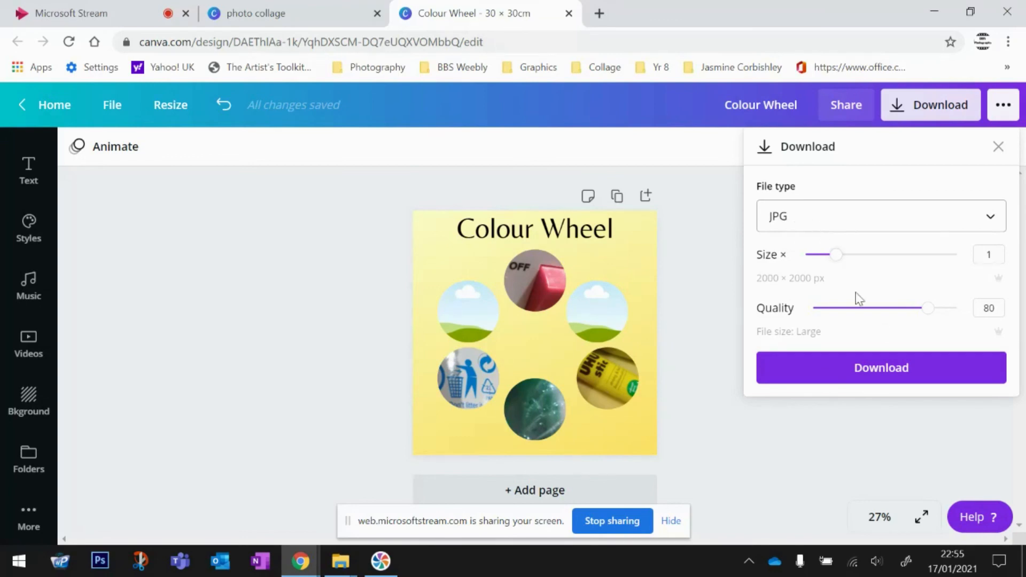
{"action": "left_click", "coordinate": [876, 373]}
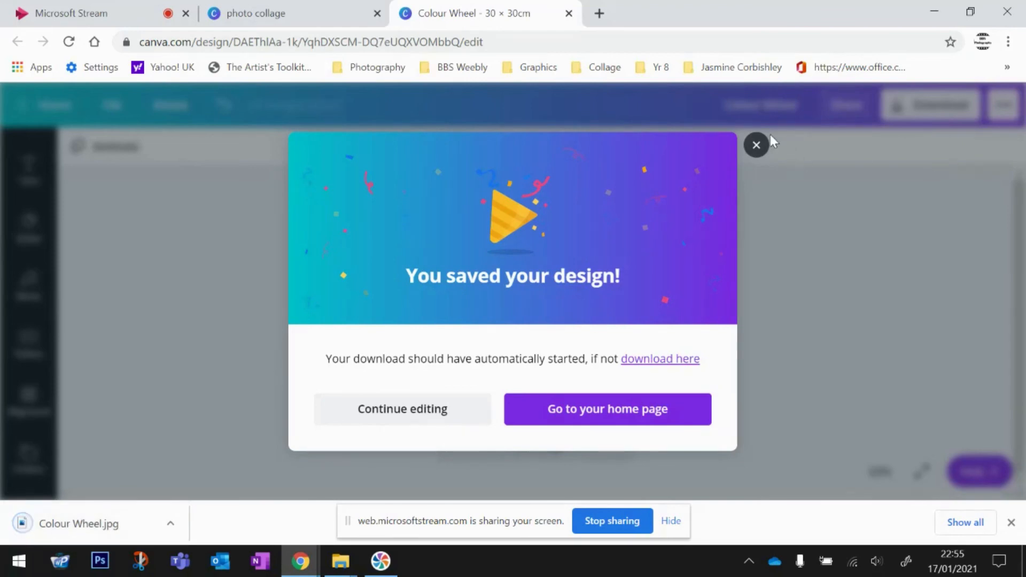
- Dismiss the save confirmation, view Colour Wheel.jpg in the Photos viewer, then close it
{"action": "left_click", "coordinate": [756, 144]}
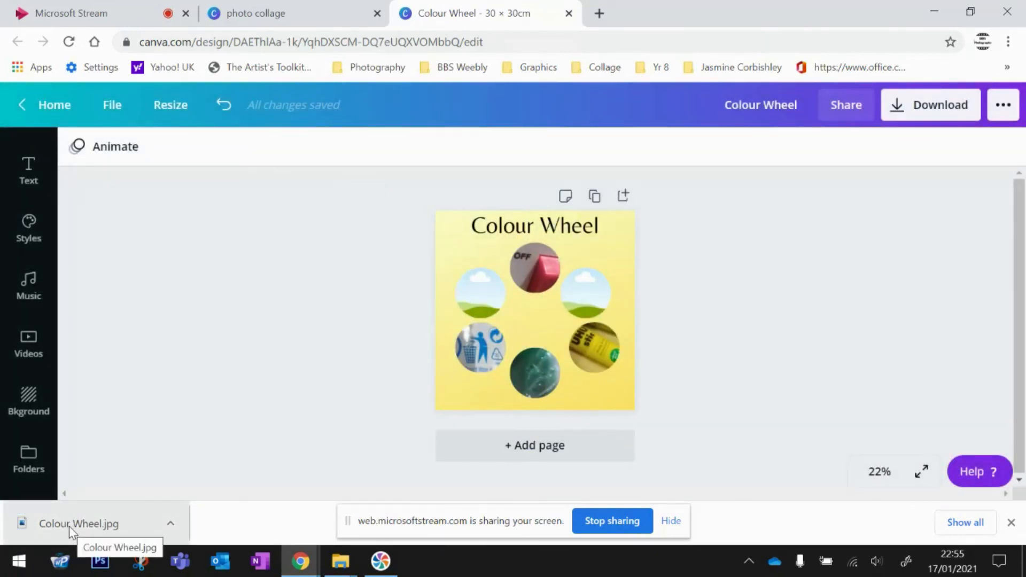
{"action": "left_click", "coordinate": [69, 527]}
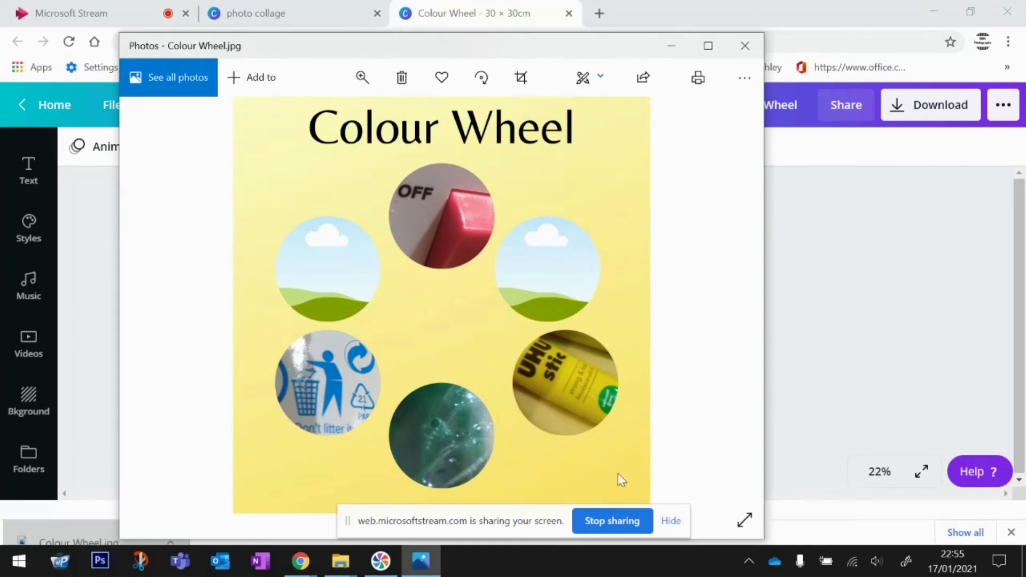
{"action": "left_click", "coordinate": [745, 45]}
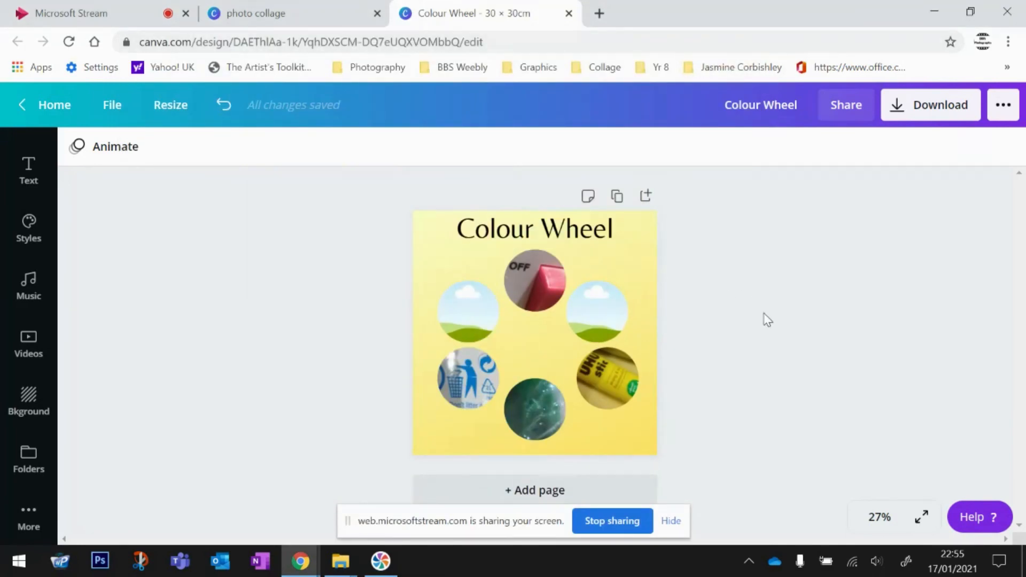